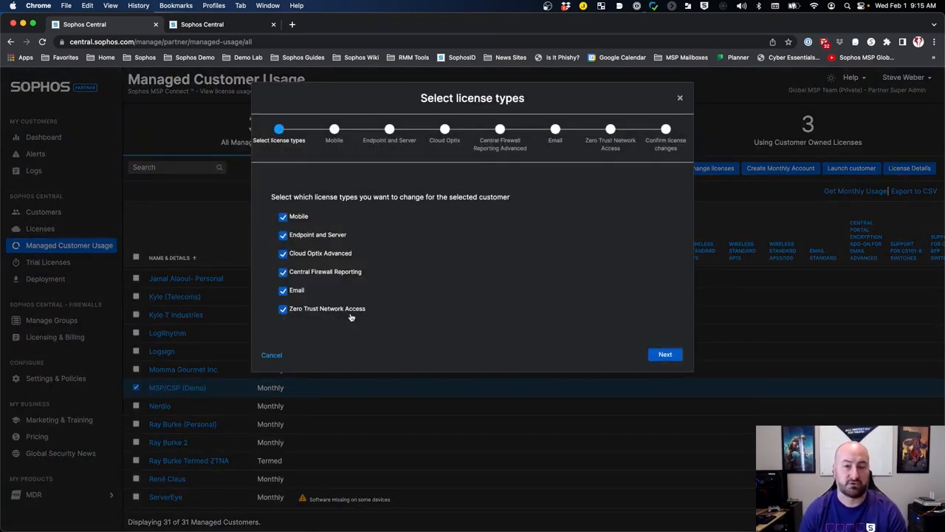
Step: Walk through the license change wizard with only Zero Trust Network Access selected, then close it without saving
click(283, 291)
click(282, 271)
click(283, 253)
click(283, 236)
click(283, 217)
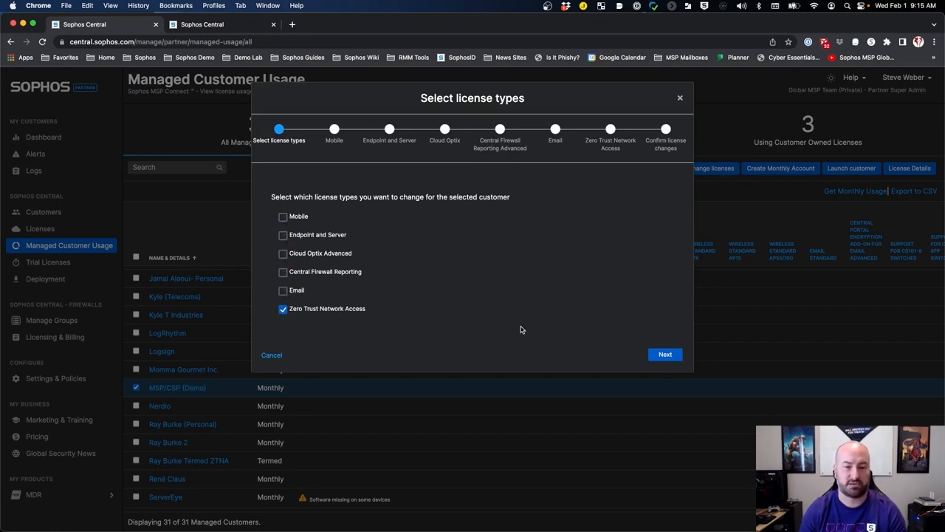
click(665, 355)
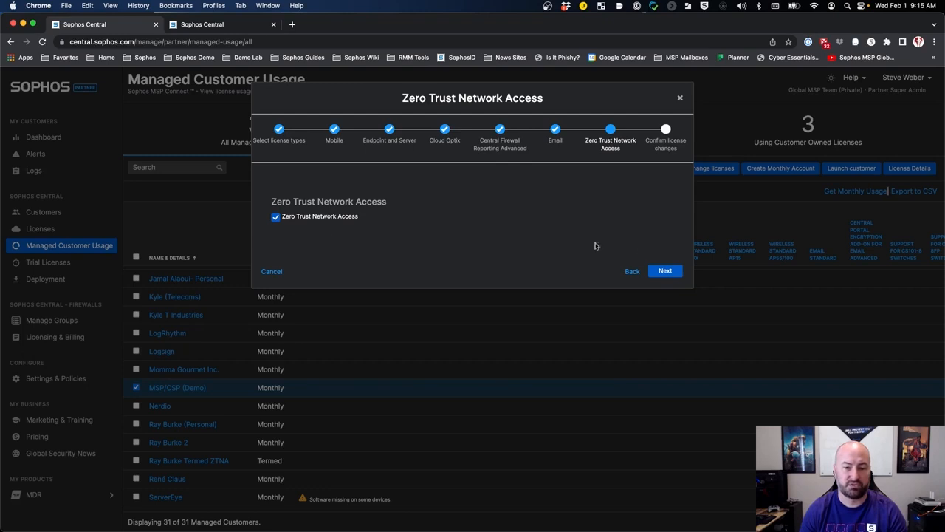
click(664, 271)
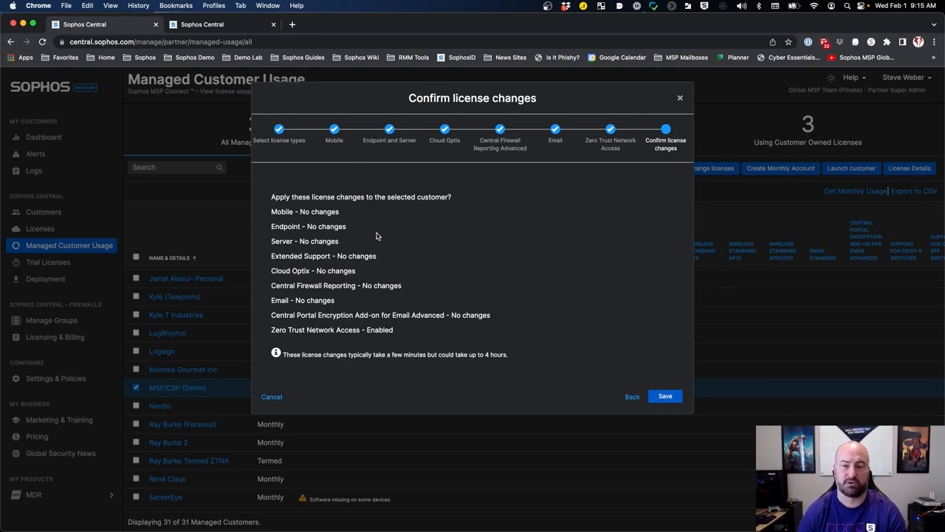
click(680, 98)
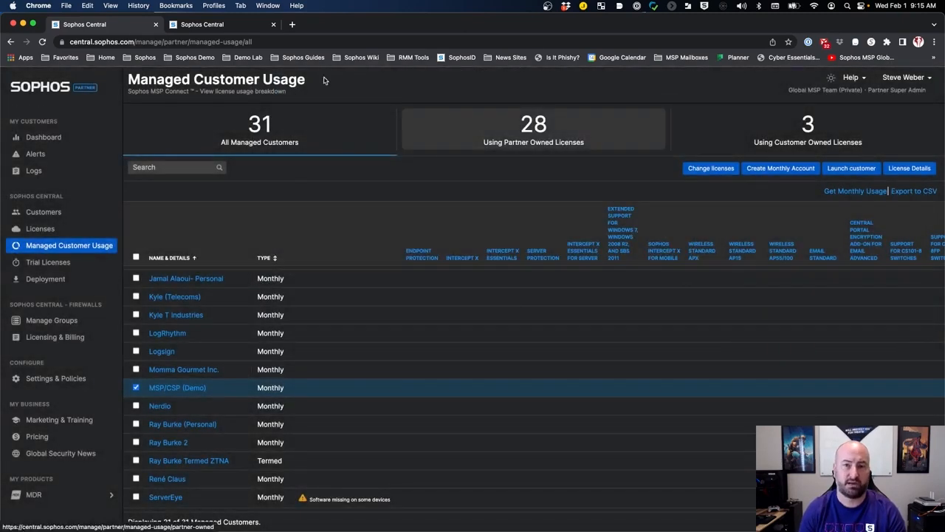
Step: Switch to the other Sophos Central tab and open the ZTNA product dashboard
click(219, 28)
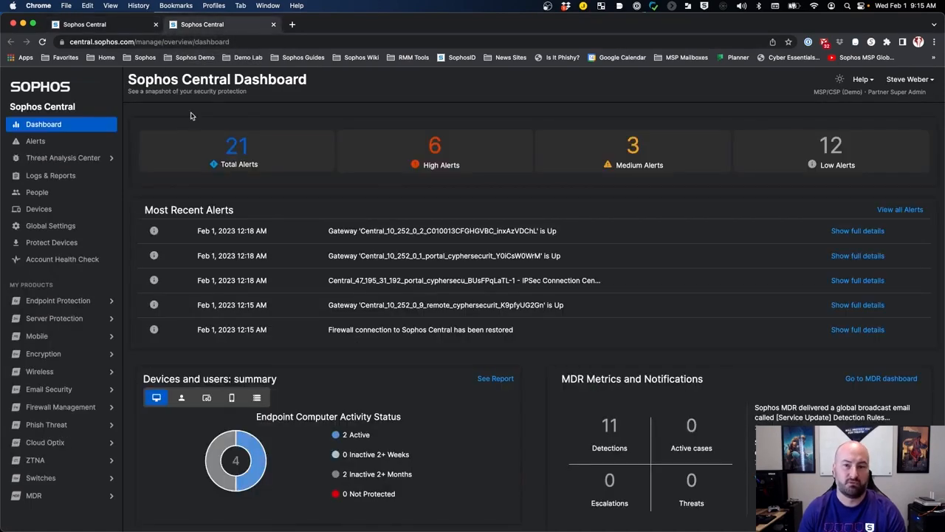
click(48, 463)
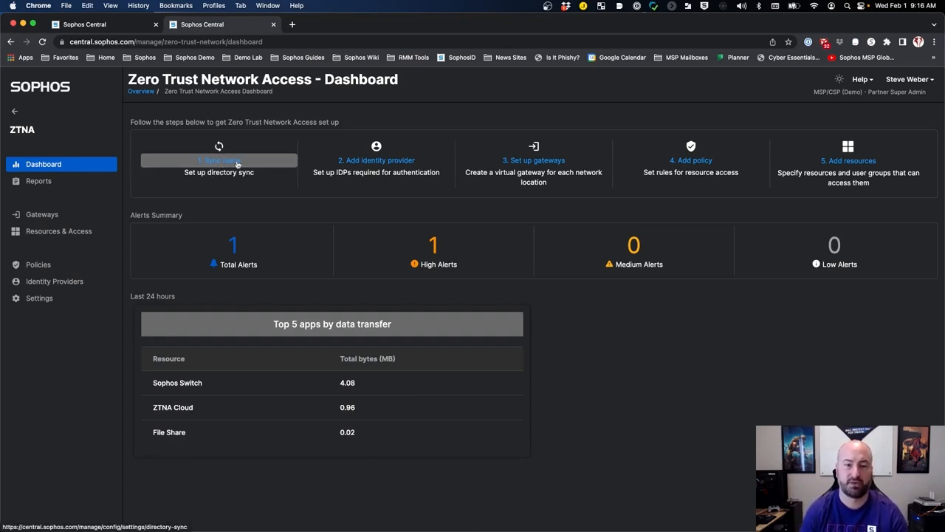
Step: Open the Add identity provider dialog from the setup steps, review the provider options, and close it
click(365, 167)
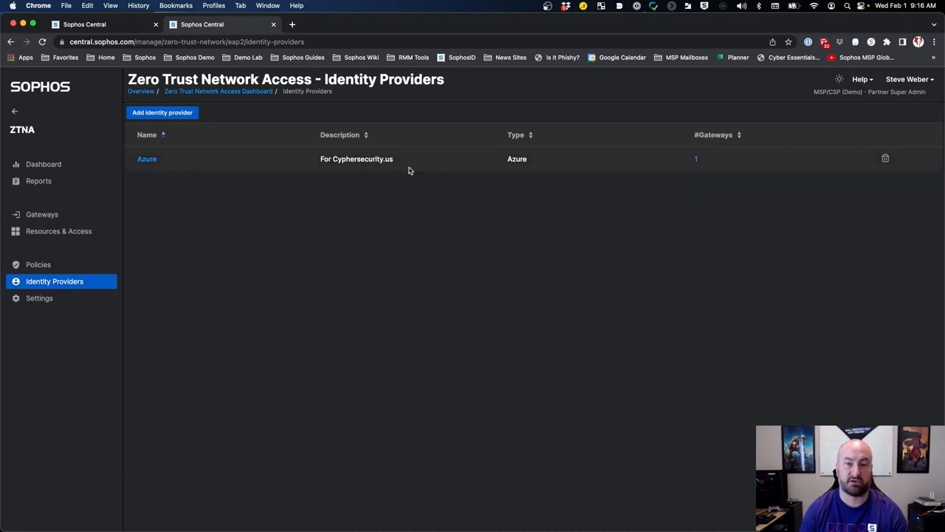
click(157, 113)
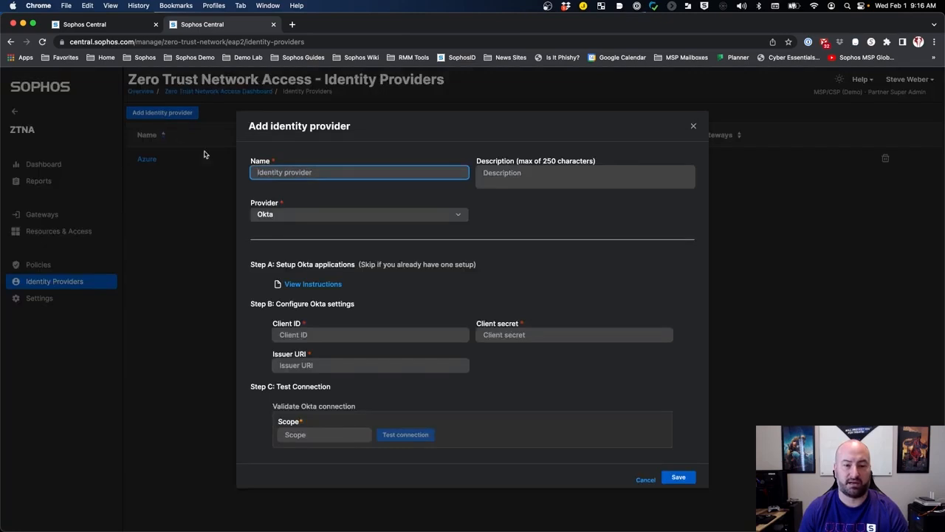
click(364, 215)
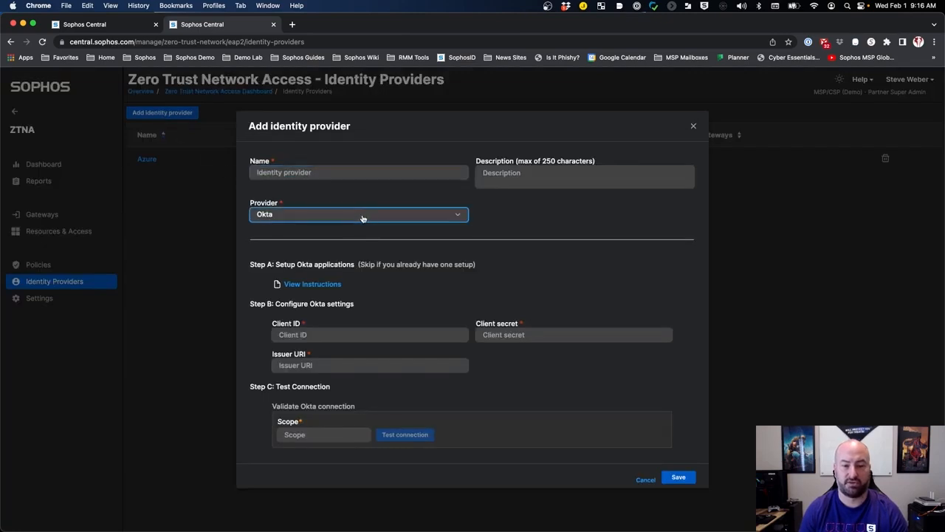
click(452, 214)
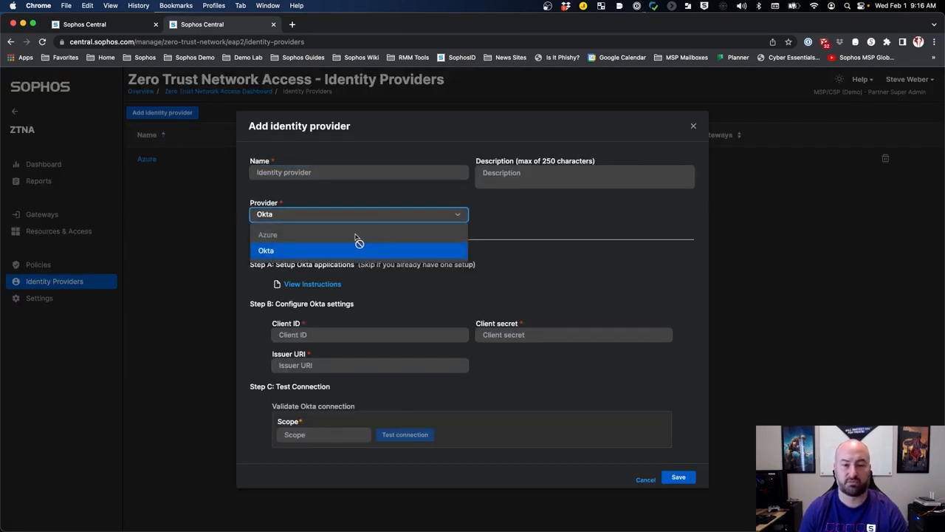
click(547, 240)
click(327, 174)
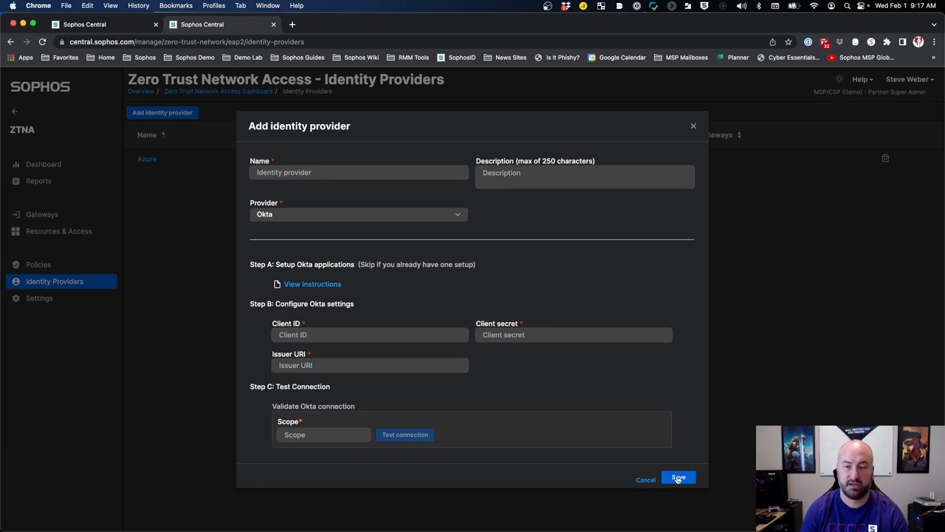
click(694, 128)
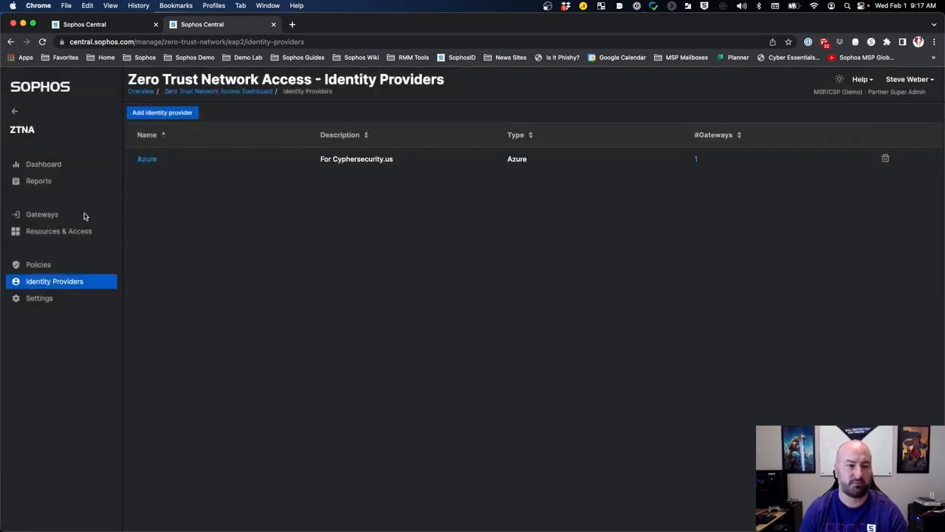
Step: Return to the ZTNA dashboard and open the Domains page under ZTNA settings
click(56, 166)
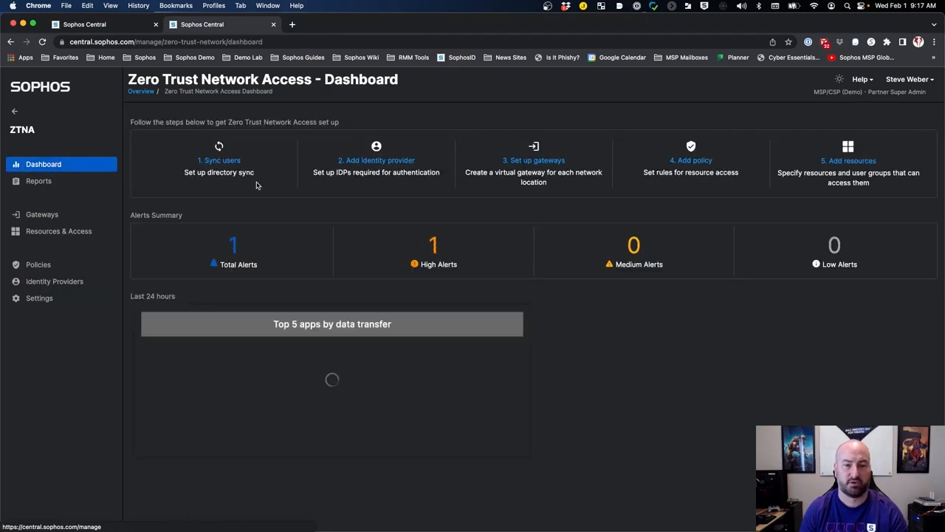
click(226, 158)
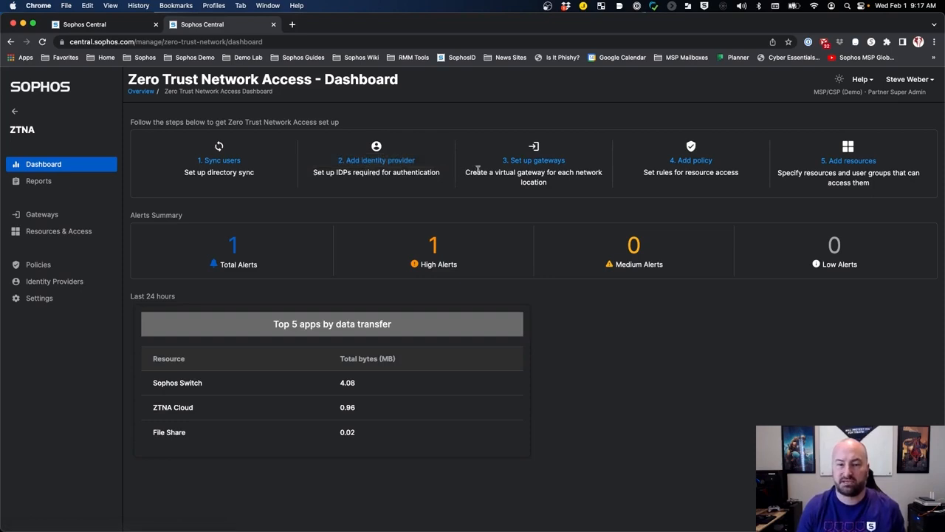
click(537, 166)
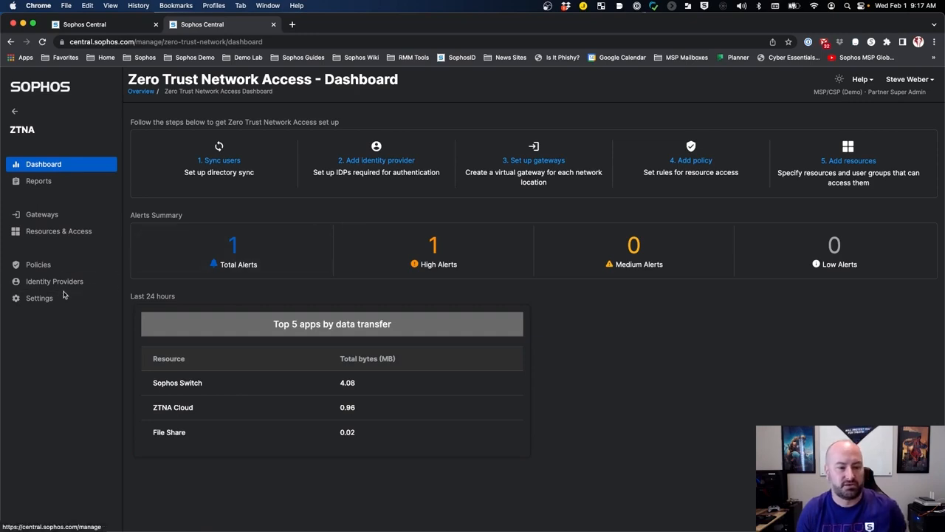
click(39, 298)
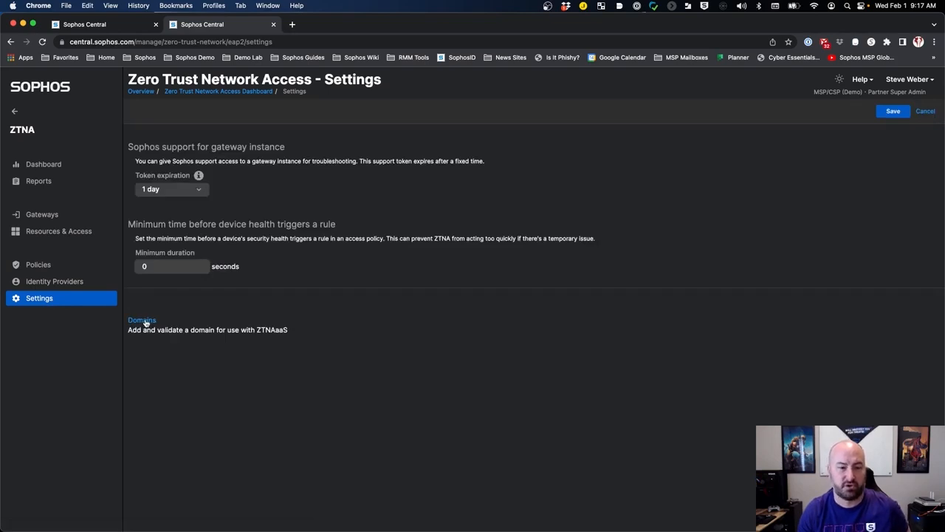
click(146, 322)
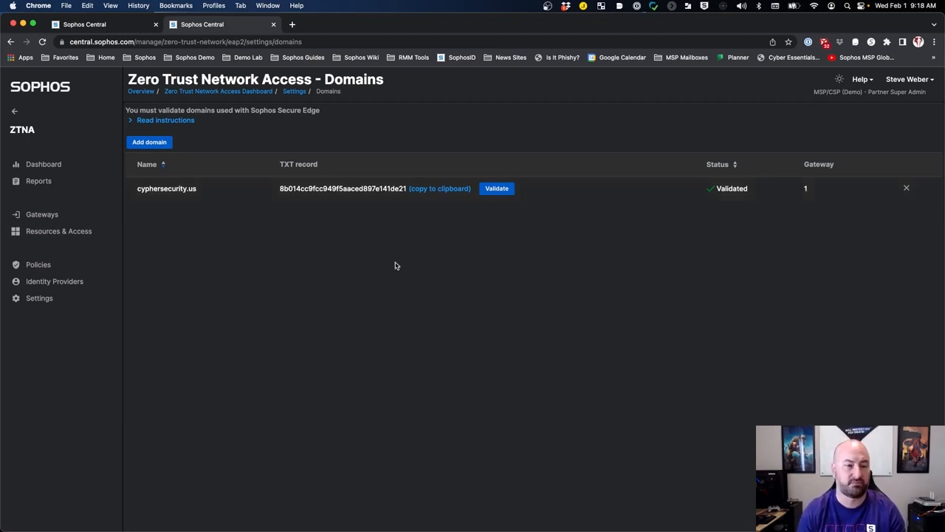
Step: Open the gateways setup, follow the gateway VM download link, and scroll to the Zero Trust Network Access downloads
click(60, 166)
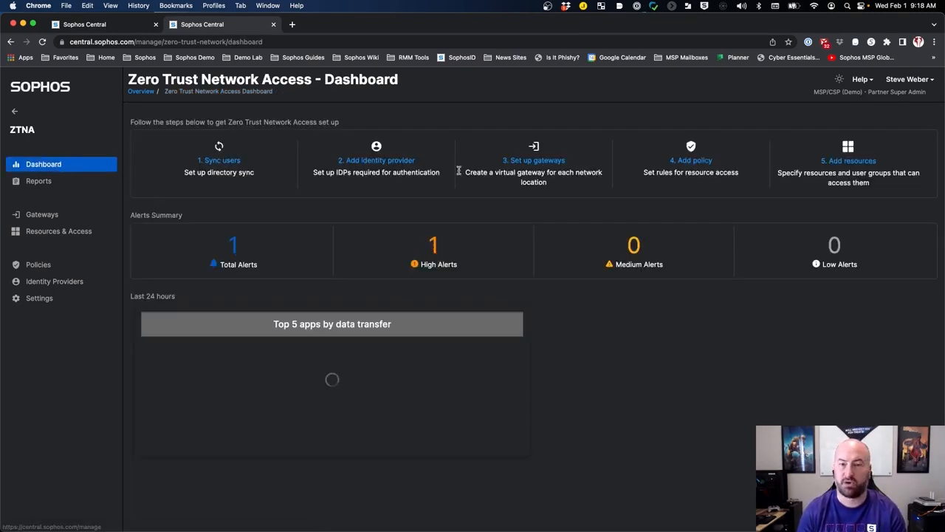
click(534, 162)
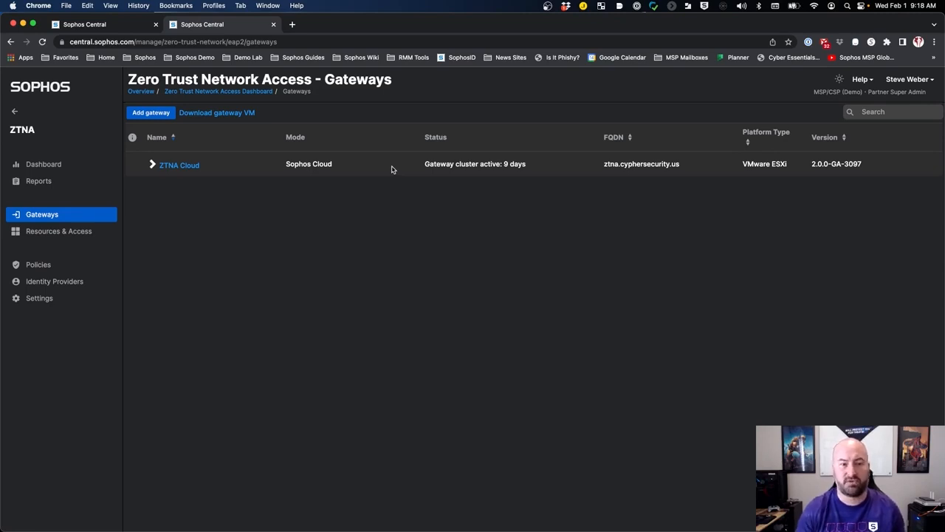
click(225, 114)
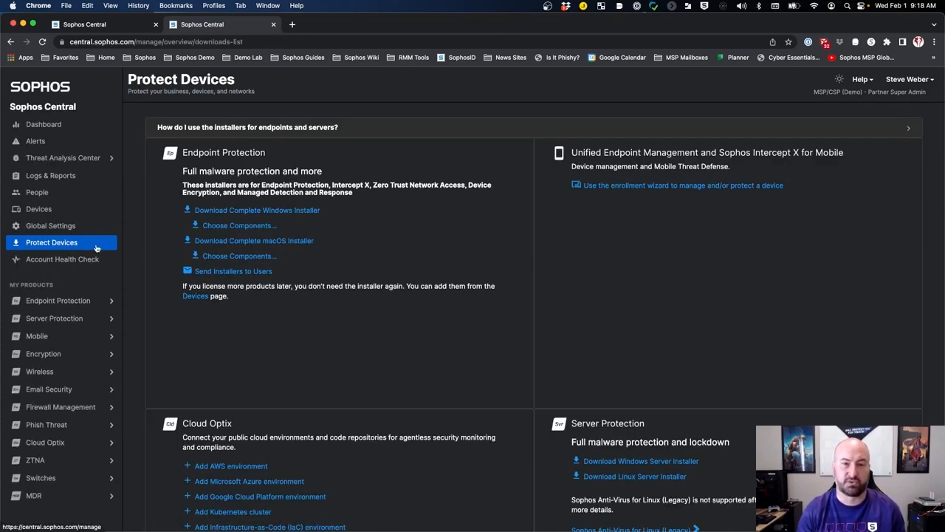
scroll(325, 319, down, 10)
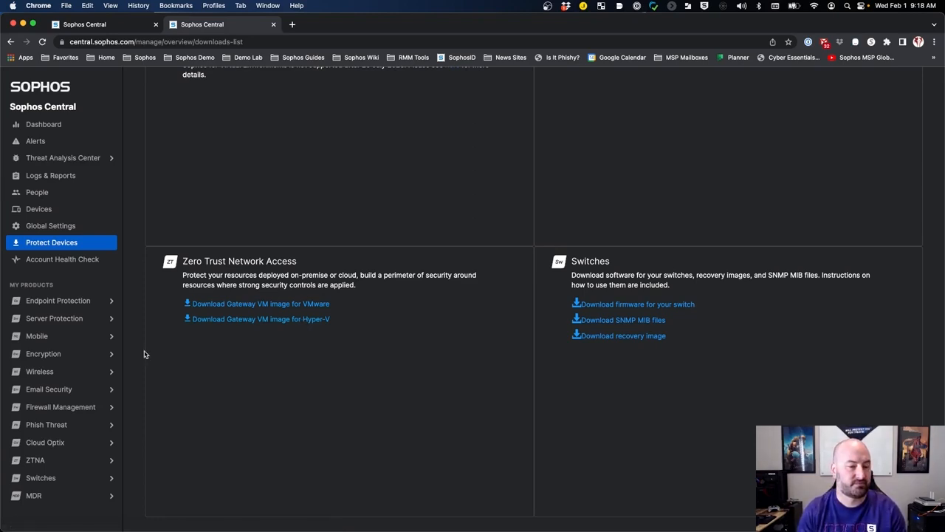
Step: Go back to the ZTNA gateways page and start adding a new gateway in Sophos Cloud mode
click(37, 460)
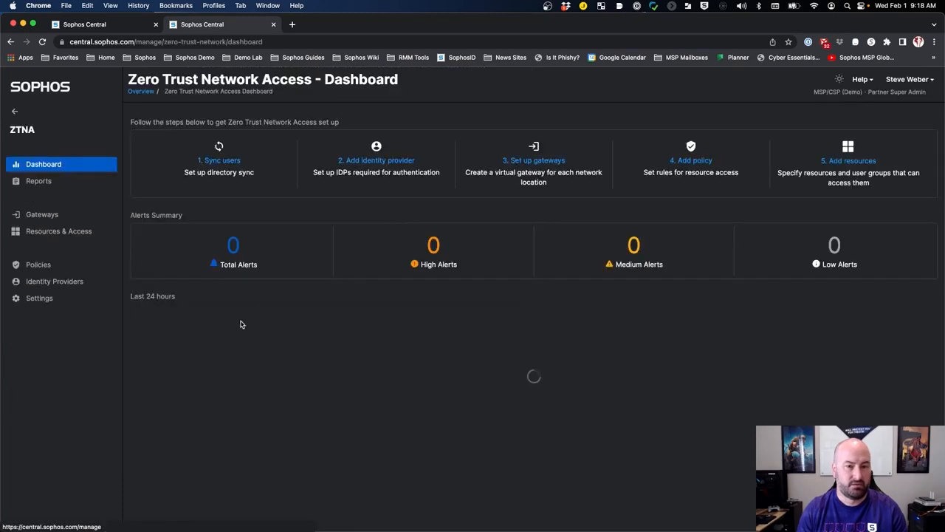
click(529, 162)
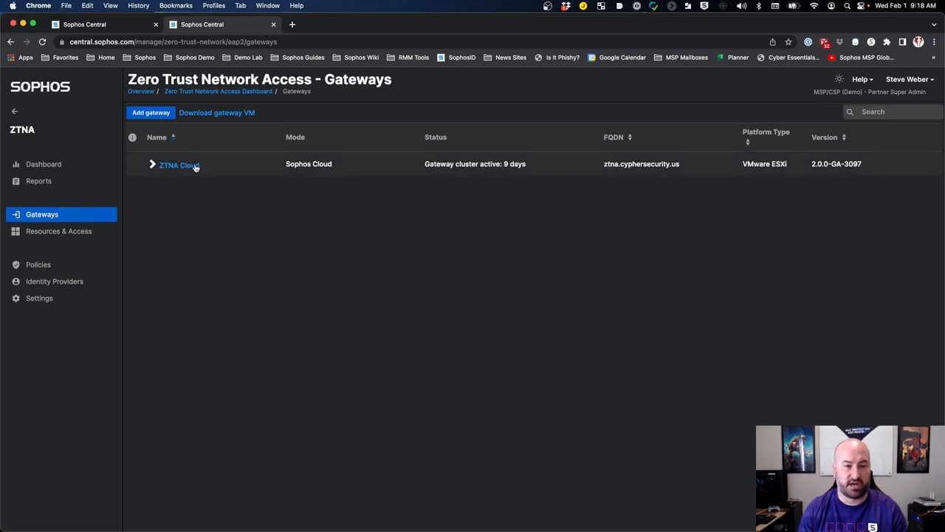
click(152, 115)
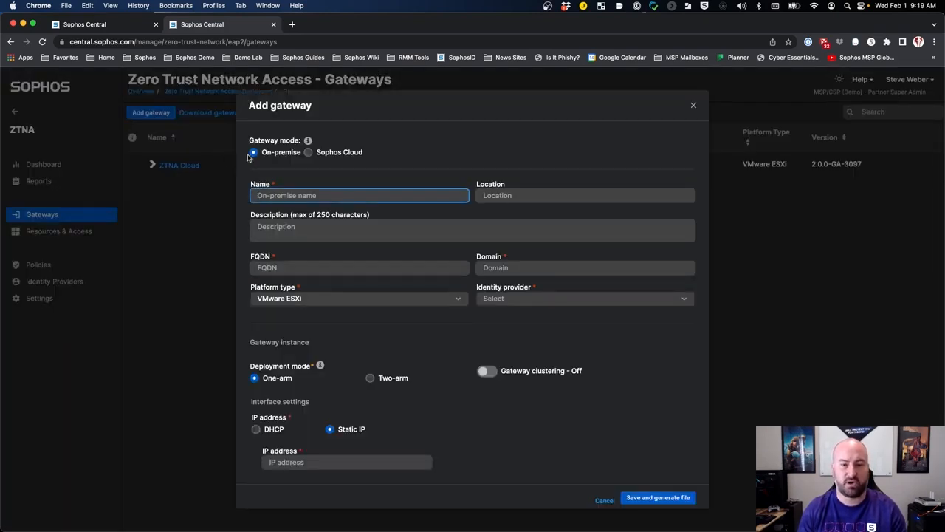
click(309, 153)
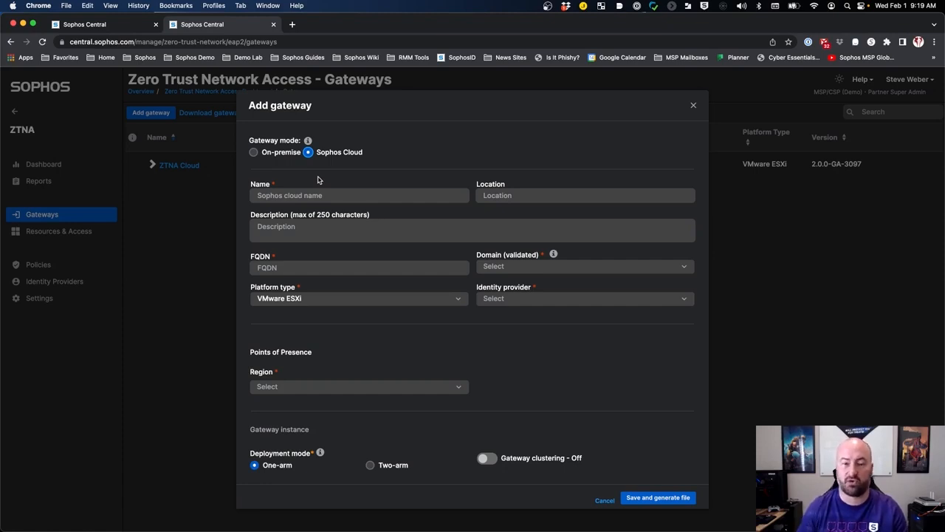
Step: Select cyphersecurity.us as the new gateway's validated domain
click(306, 195)
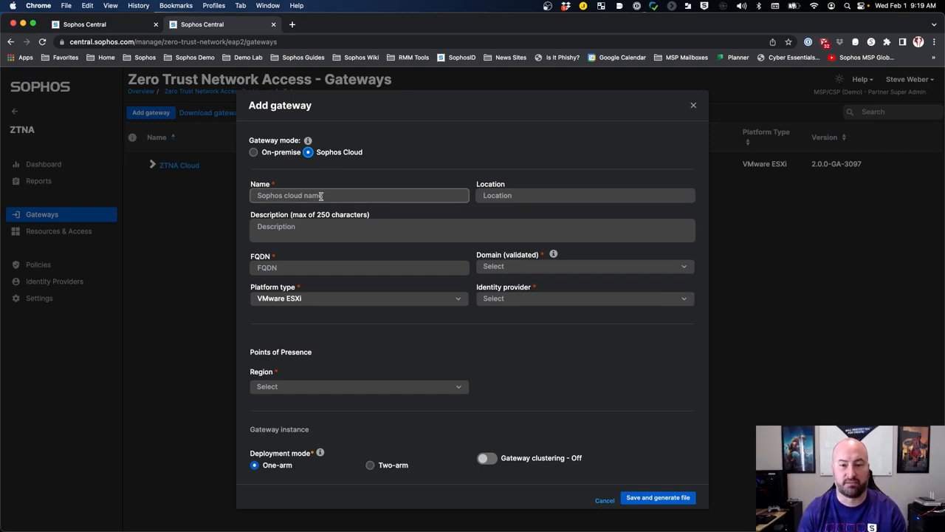
click(321, 196)
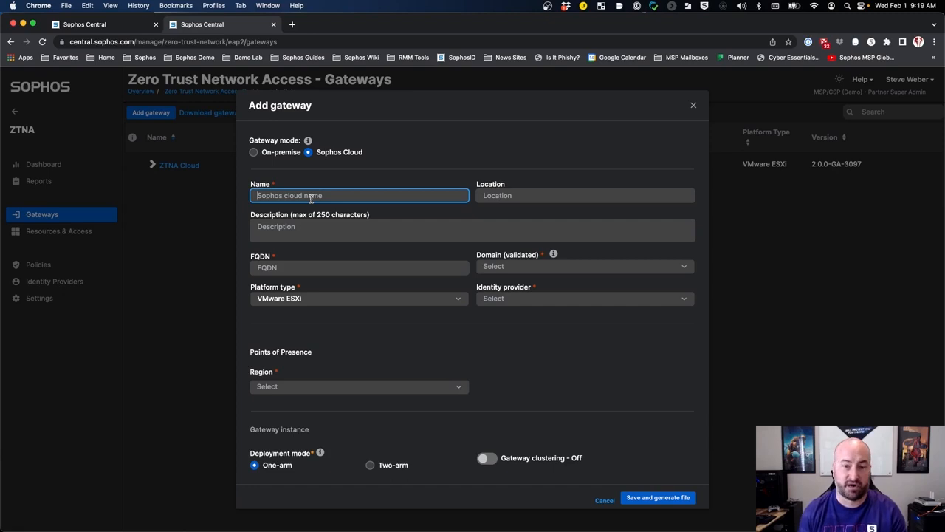
click(505, 197)
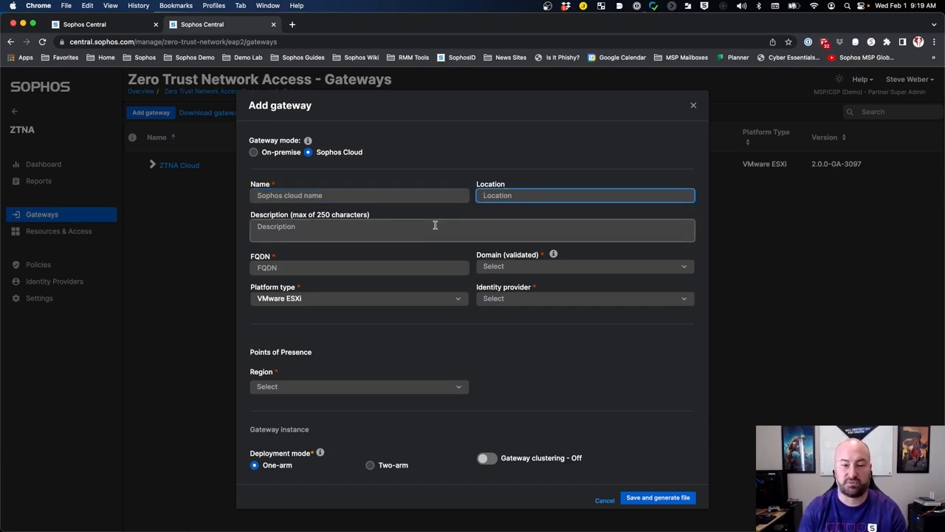
click(543, 268)
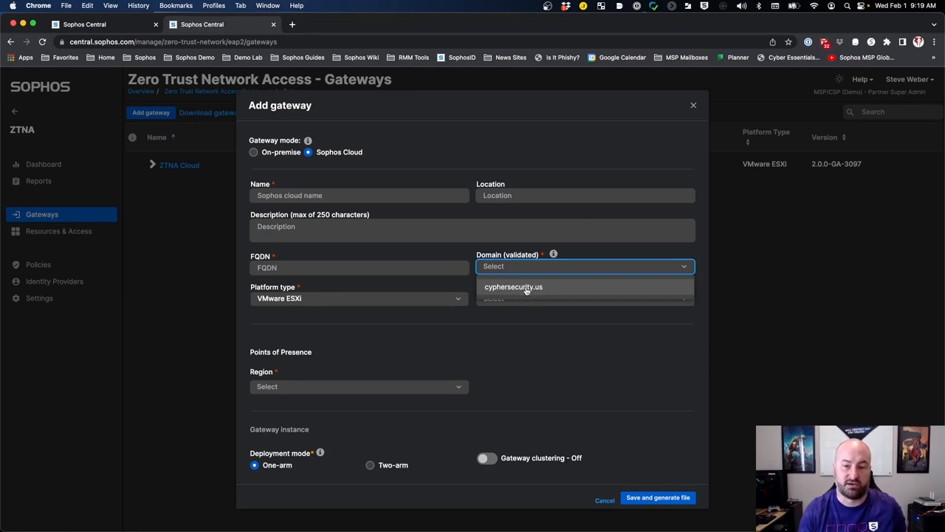
click(525, 290)
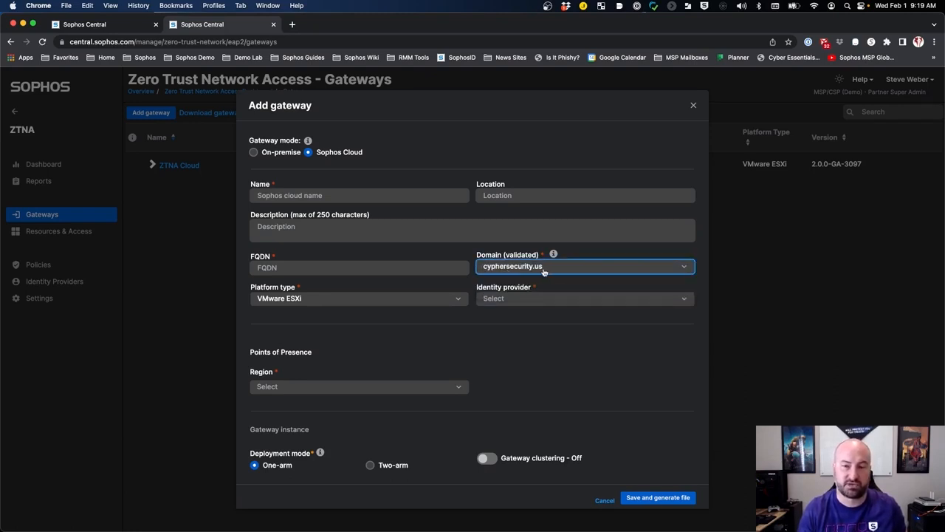
Step: Set the gateway's FQDN to portal.cyphersecurity.us
click(399, 268)
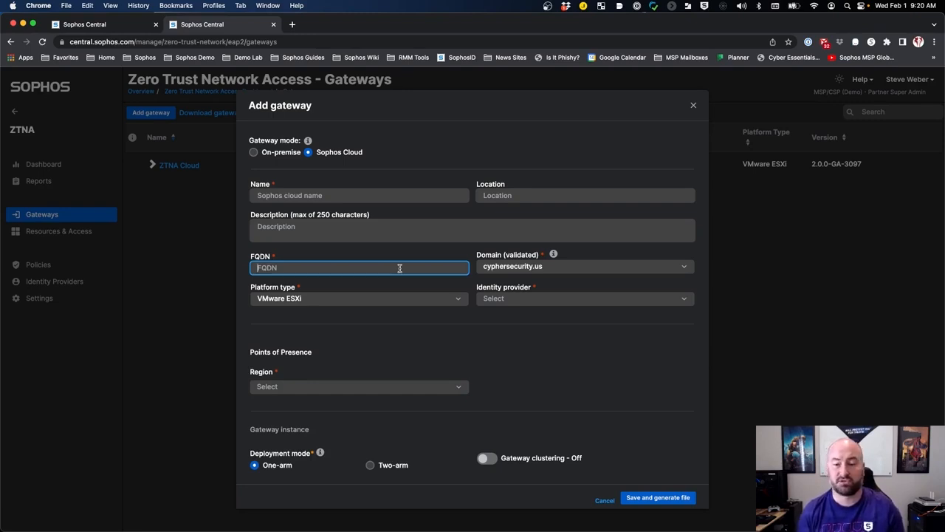
text(port)
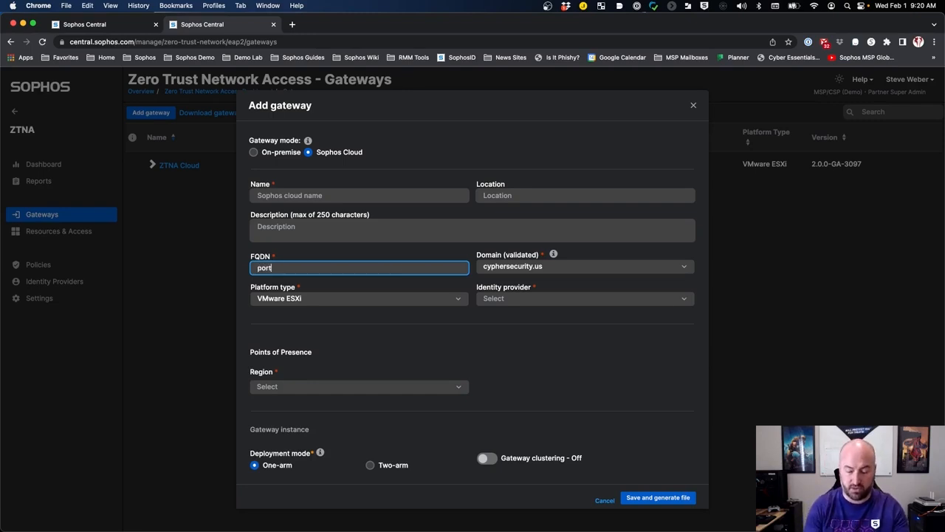
text(al.cy)
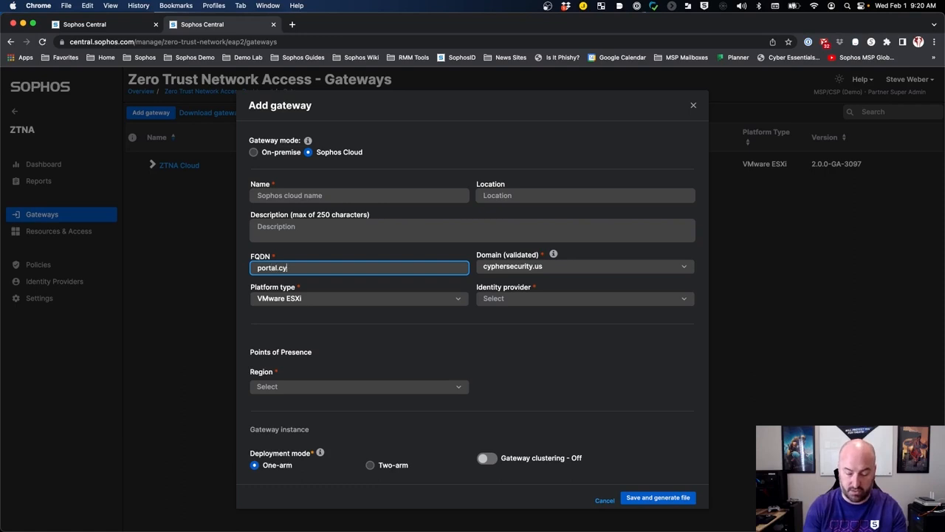
text(phersecur)
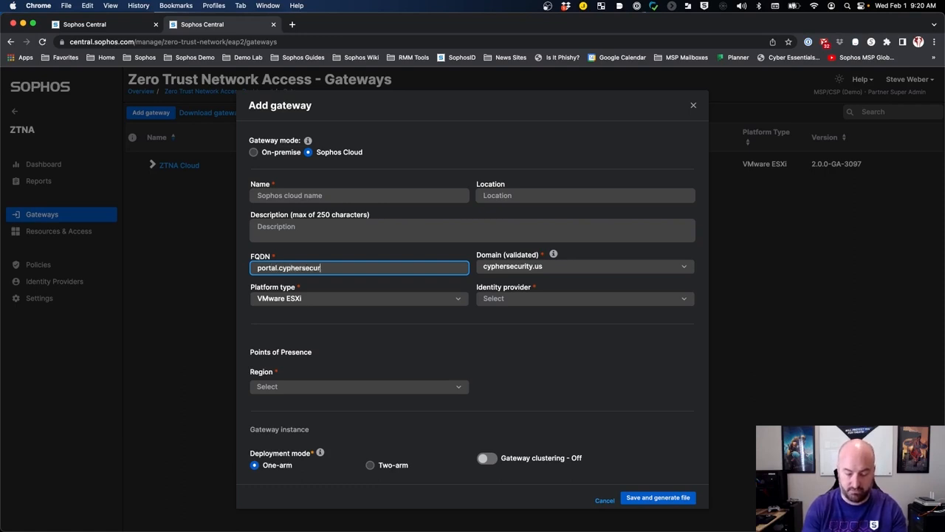
text(ity.us)
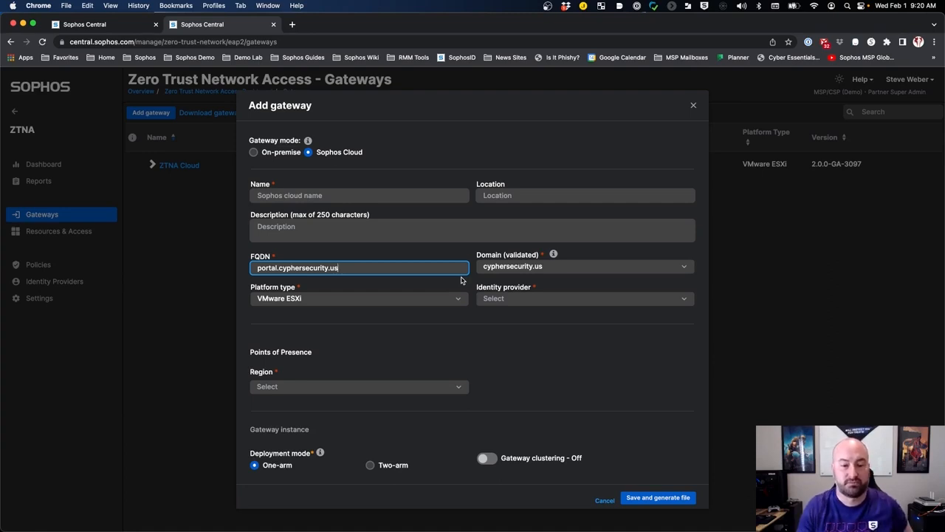
Step: Set the gateway's platform type to VMware ESXi and its identity provider to Azure
click(455, 299)
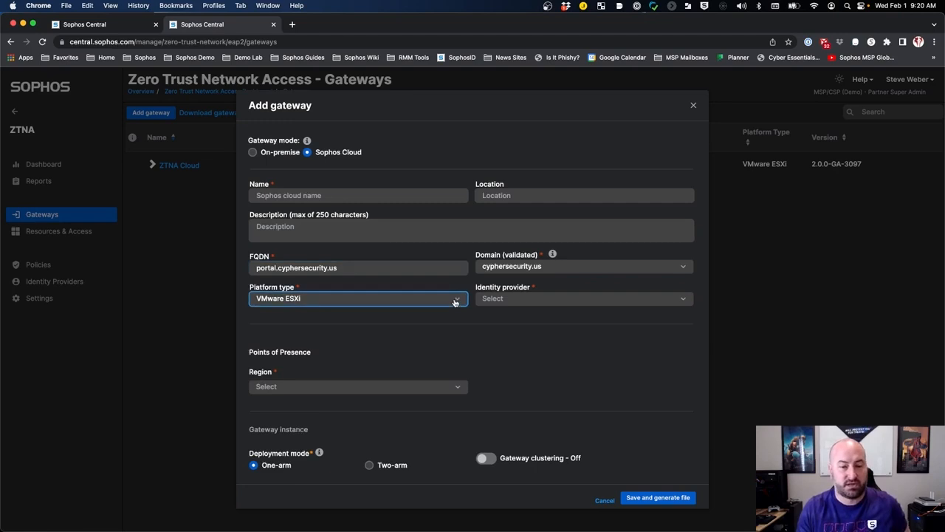
click(455, 300)
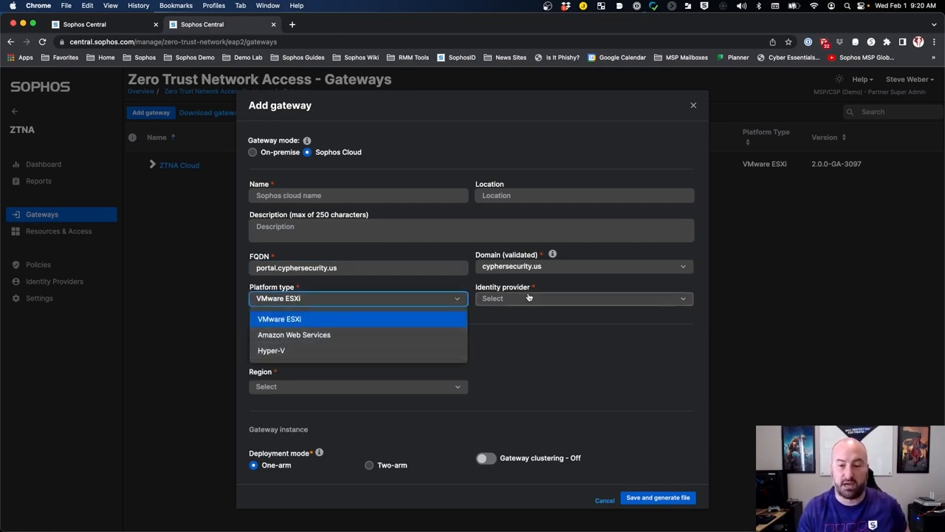
click(411, 322)
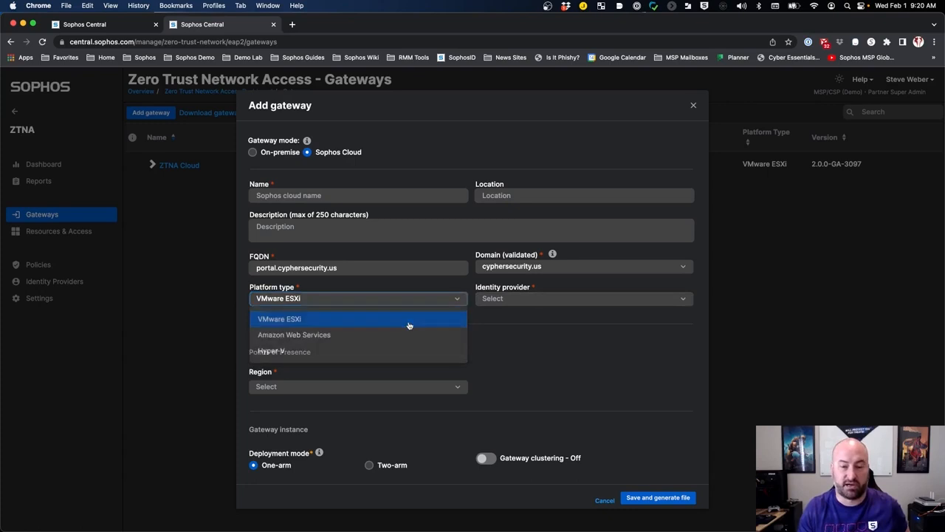
click(536, 297)
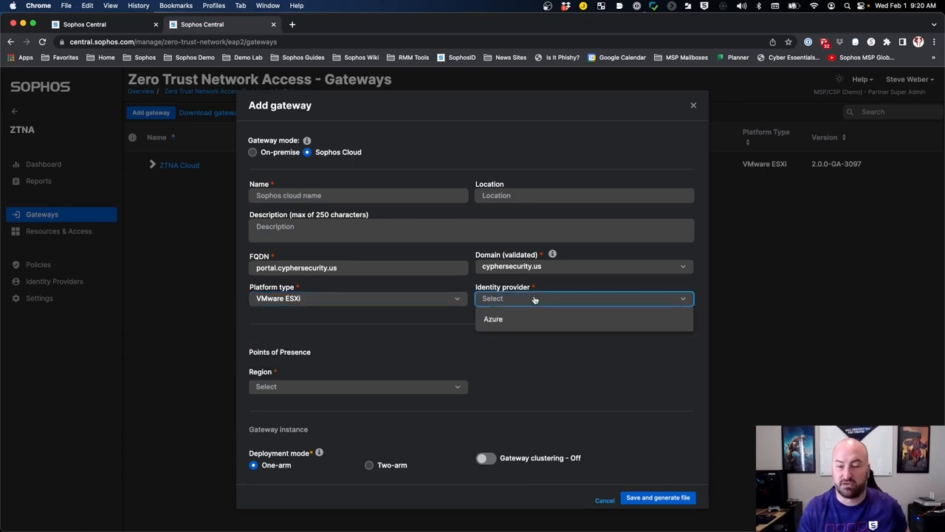
click(500, 319)
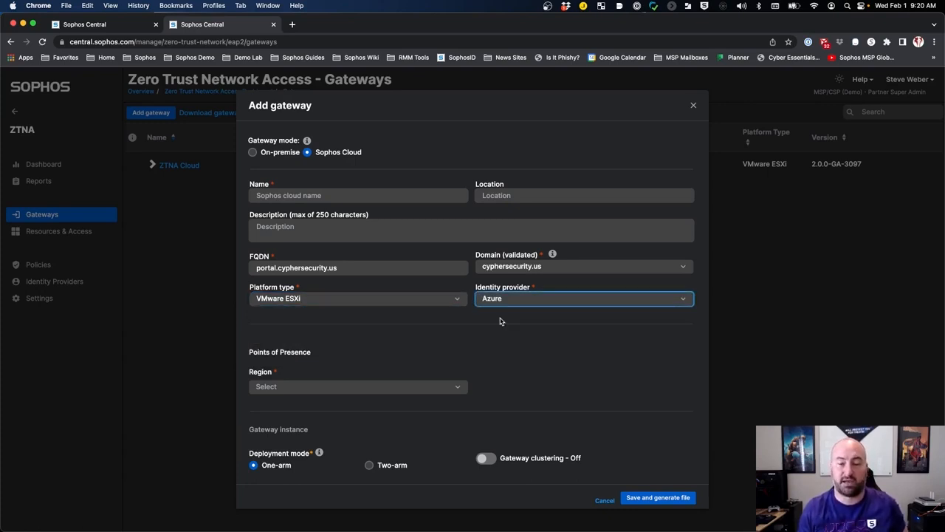
Step: Name the new gateway Test
scroll(522, 352, down, 1)
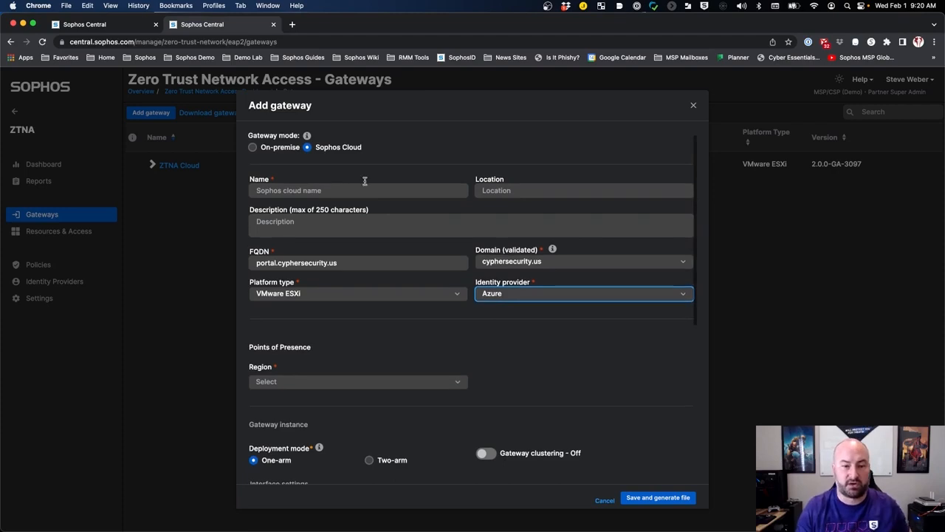
click(339, 189)
text(Test)
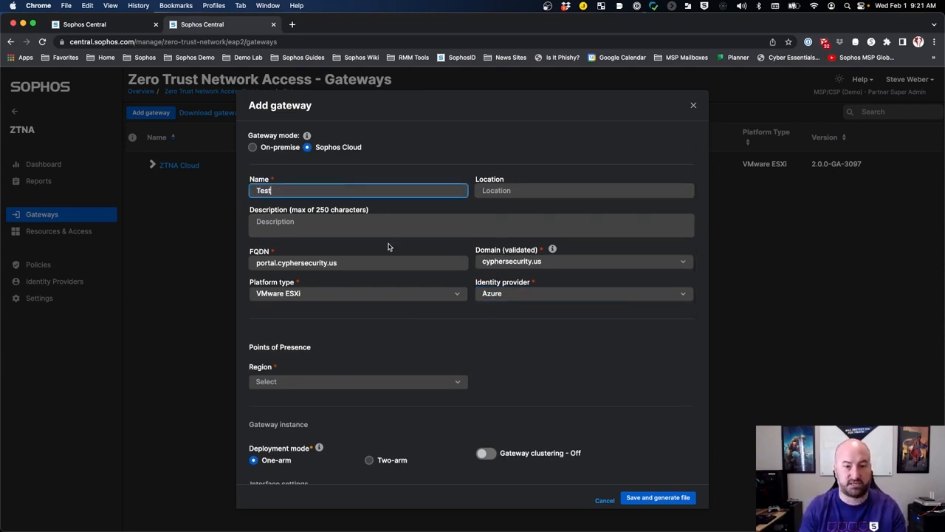
Step: Choose US East (Ohio) Region as the gateway's point of presence region
scroll(563, 377, down, 5)
scroll(563, 378, down, 2)
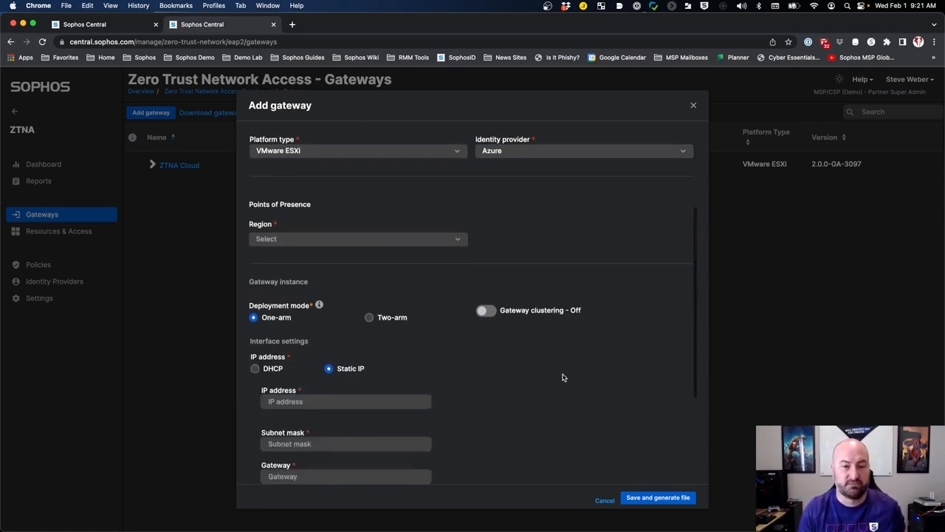
click(457, 241)
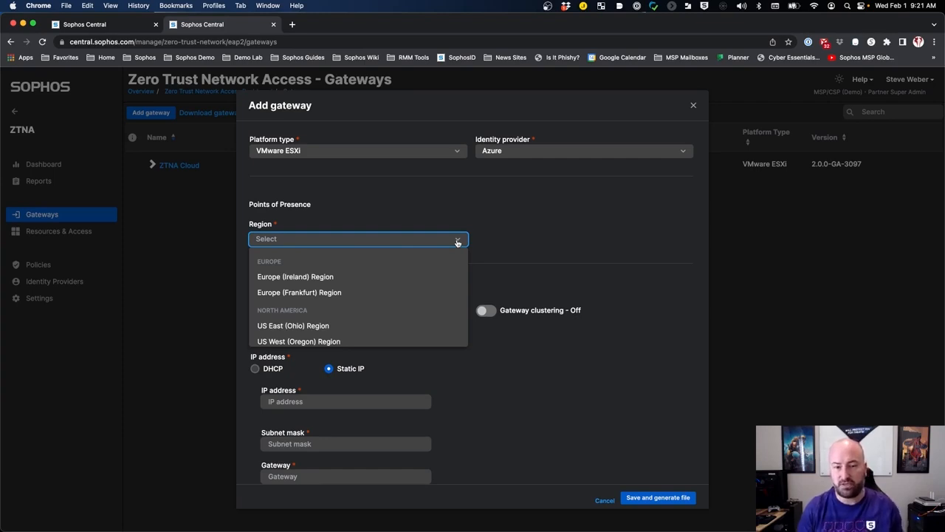
scroll(397, 297, down, 2)
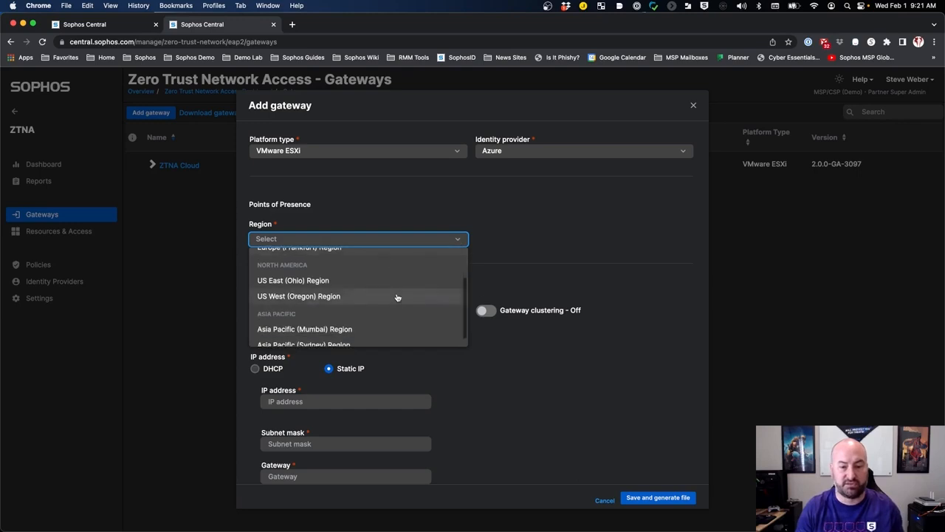
scroll(397, 297, down, 1)
scroll(397, 296, up, 2)
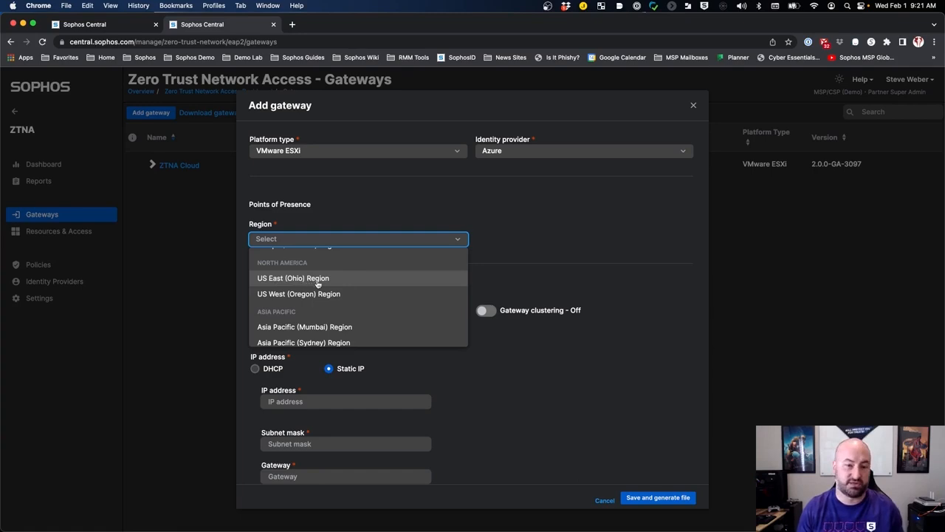
scroll(396, 288, up, 2)
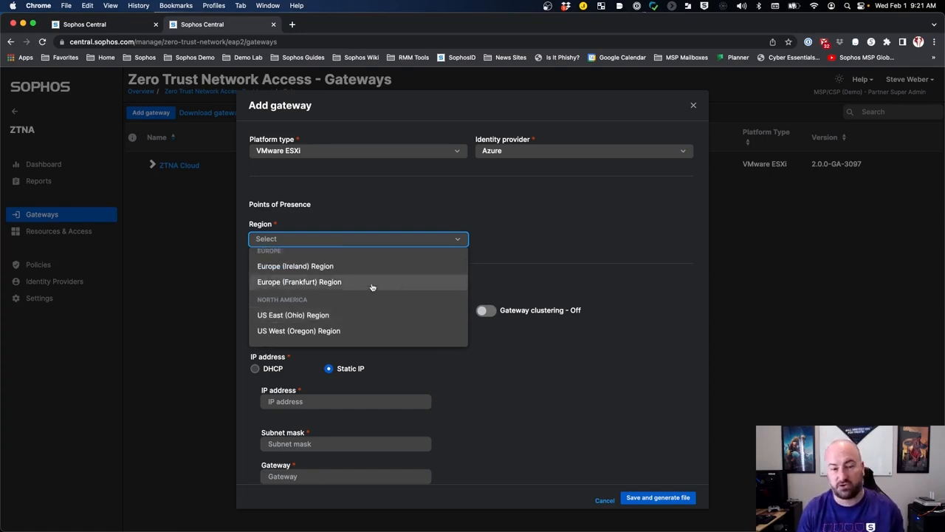
scroll(381, 296, down, 2)
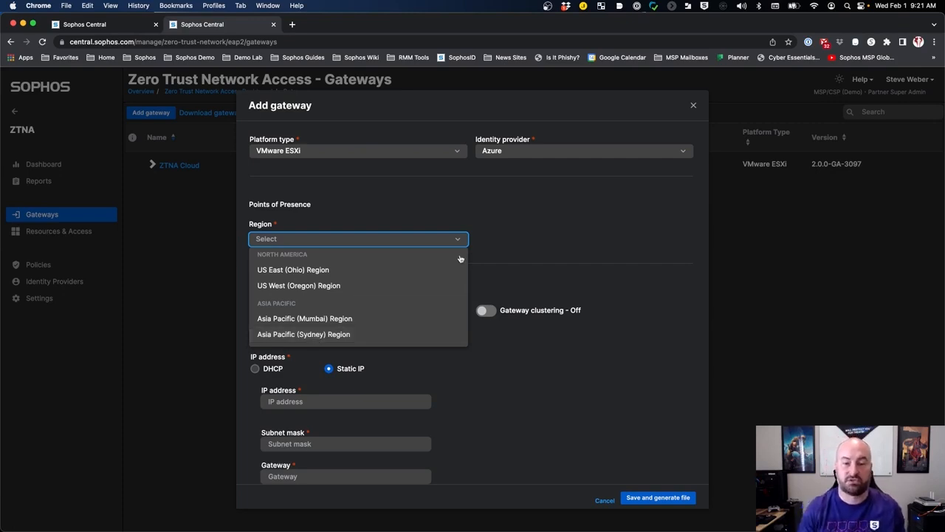
click(345, 268)
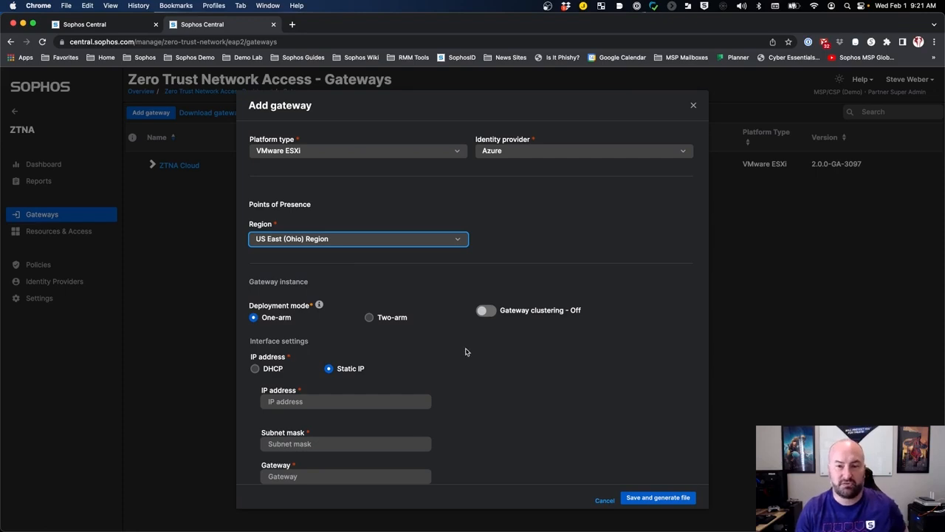
scroll(466, 353, down, 4)
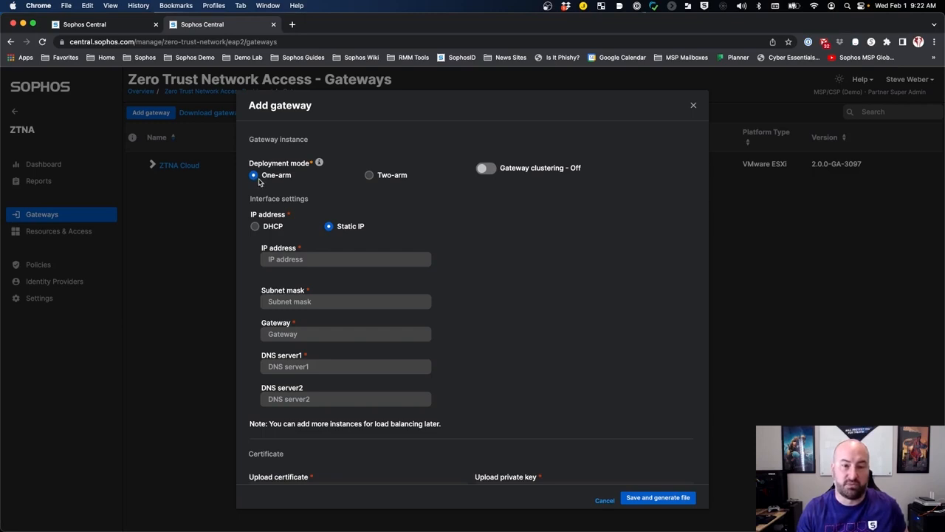
click(369, 177)
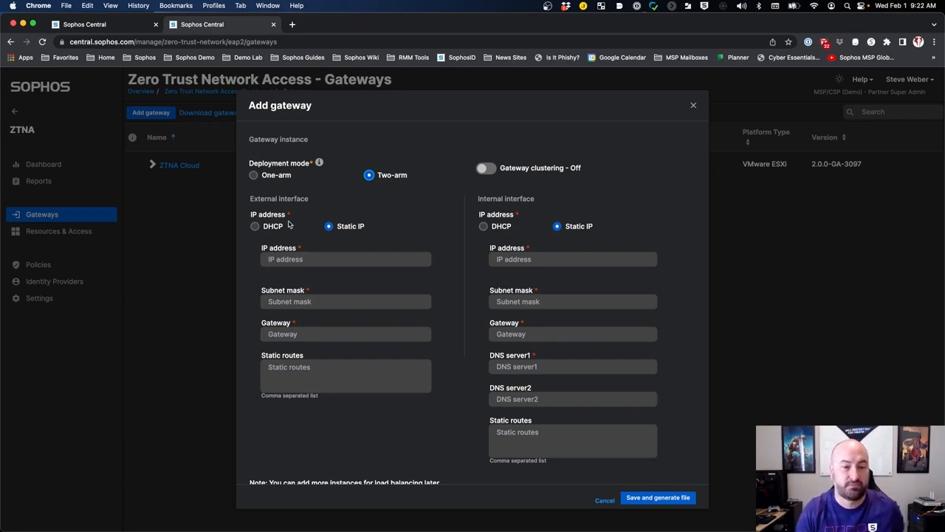
click(254, 176)
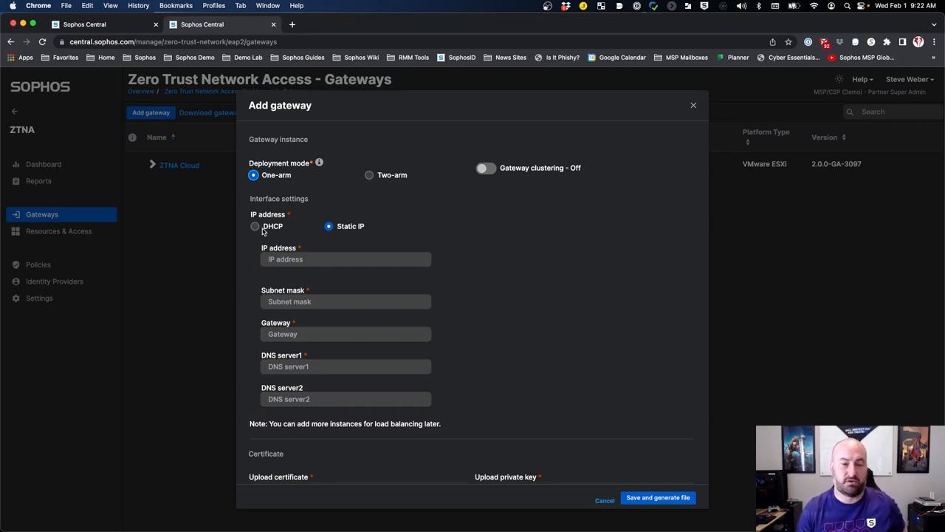
Step: Set the gateway's static IP address to 192.168.7.252 with subnet mask 255.255.255.0
click(295, 256)
text(192.168.7.252)
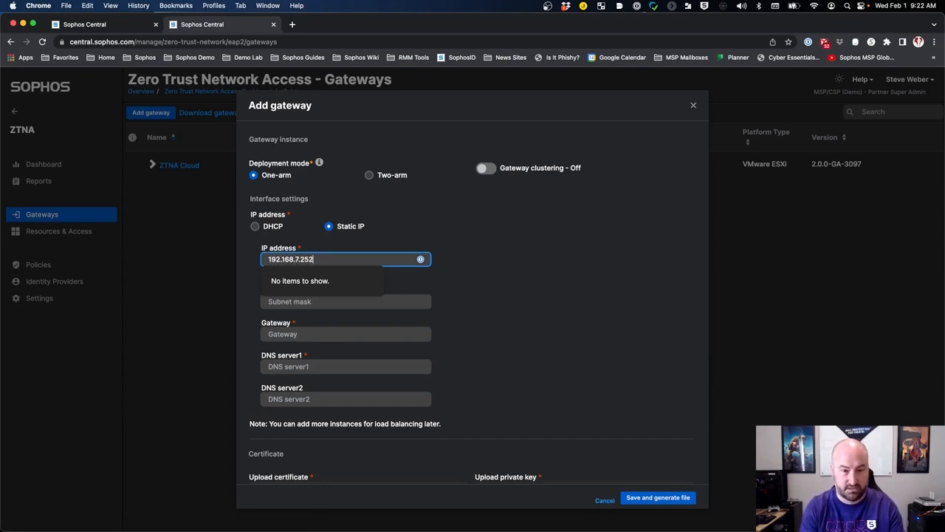
click(401, 301)
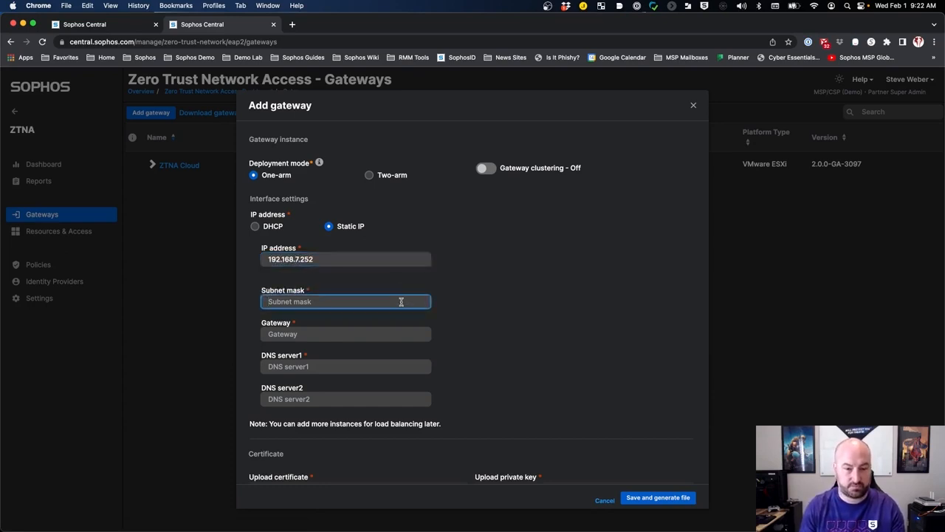
text(255.255.2)
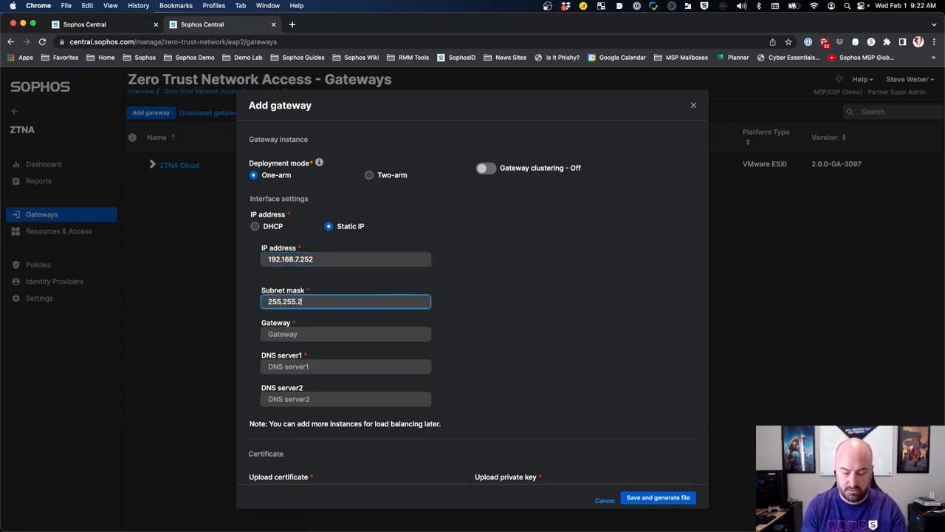
text(55.0)
Step: Set the interface gateway to 192.168.7.1 and the DNS servers to 1.1.1.1 and 8.8.8.8
click(363, 334)
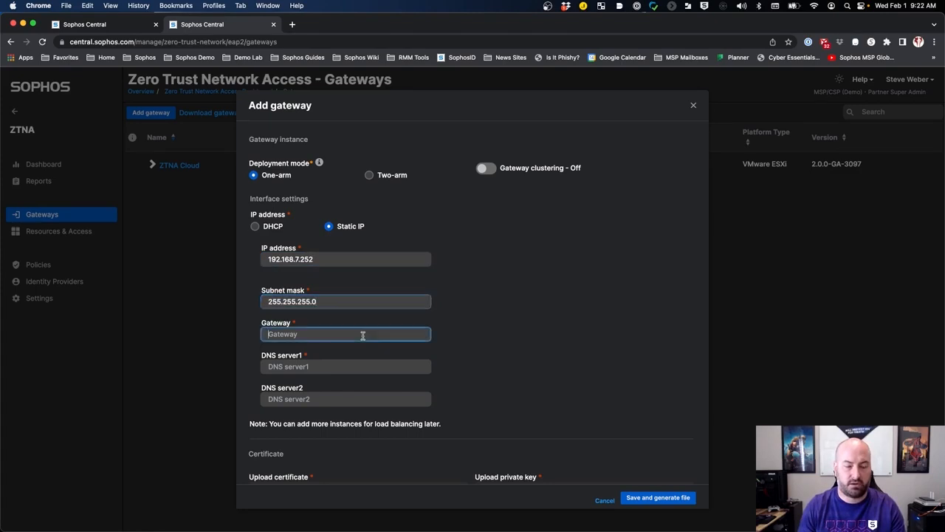
text(192.168)
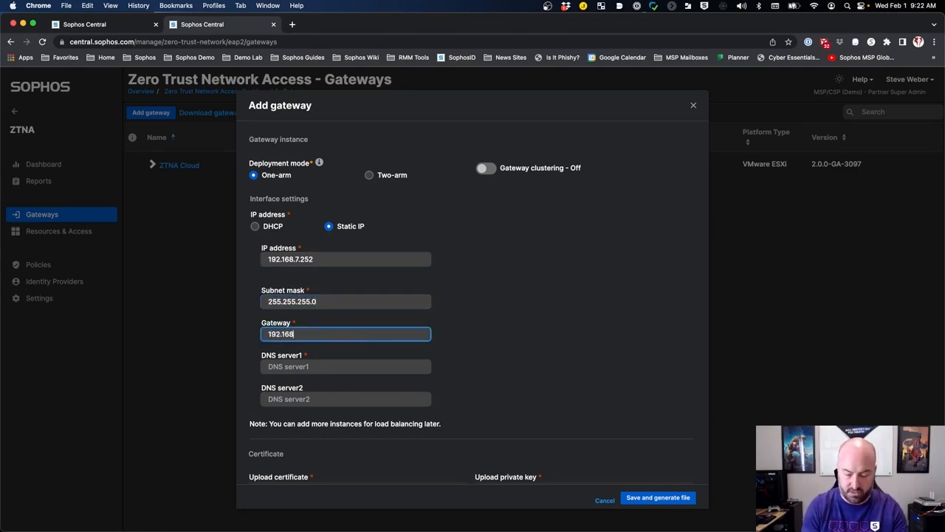
text(.7.1)
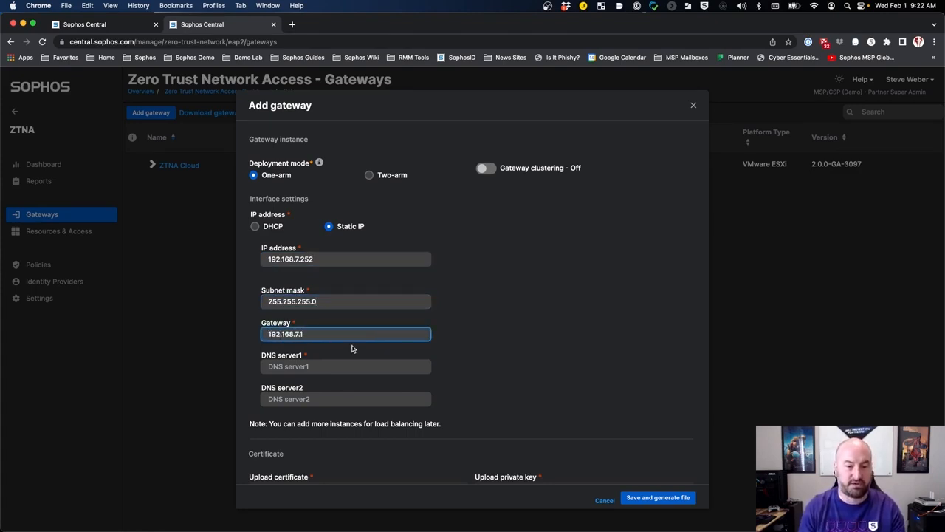
click(331, 362)
text(1.1.1.1)
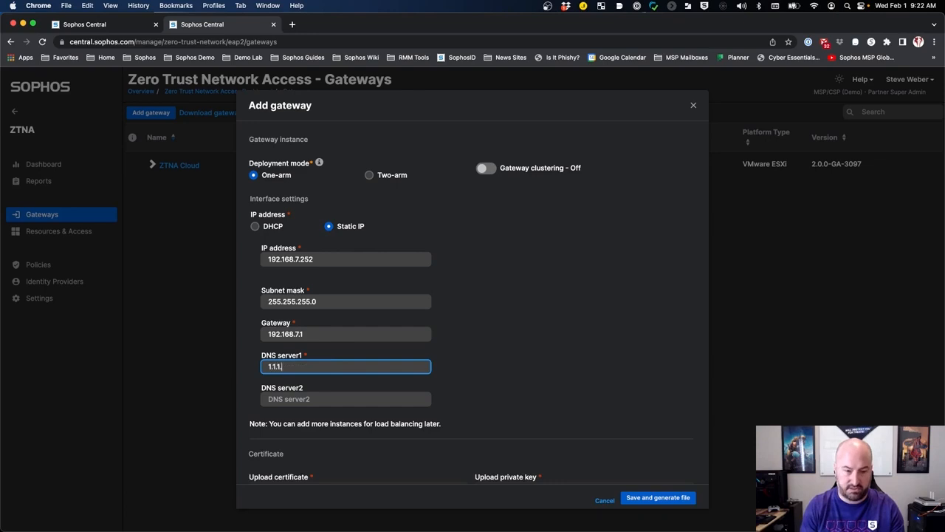
click(331, 399)
text(8.8.8.8)
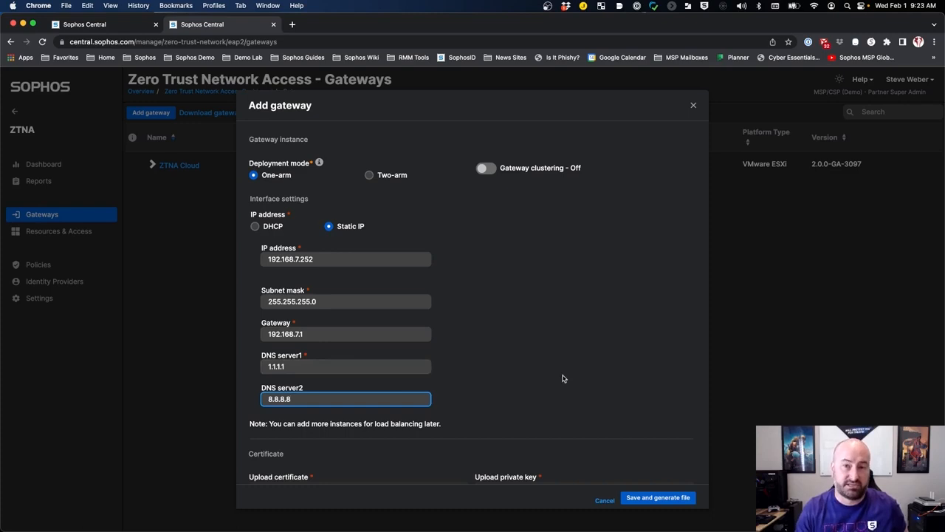
Step: Upload Cypher Security.pem from the Dropbox Sophos Cypher Security Certs folder as the gateway certificate
scroll(562, 378, down, 2)
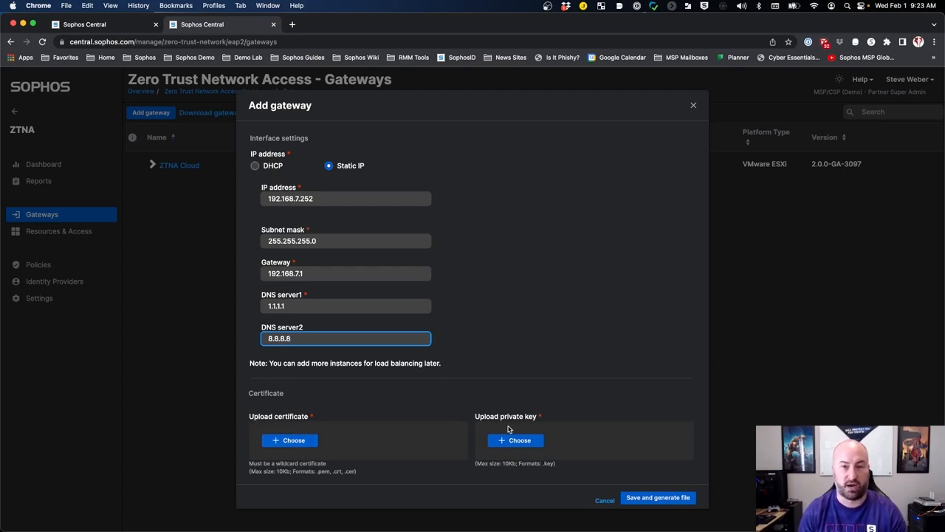
click(294, 443)
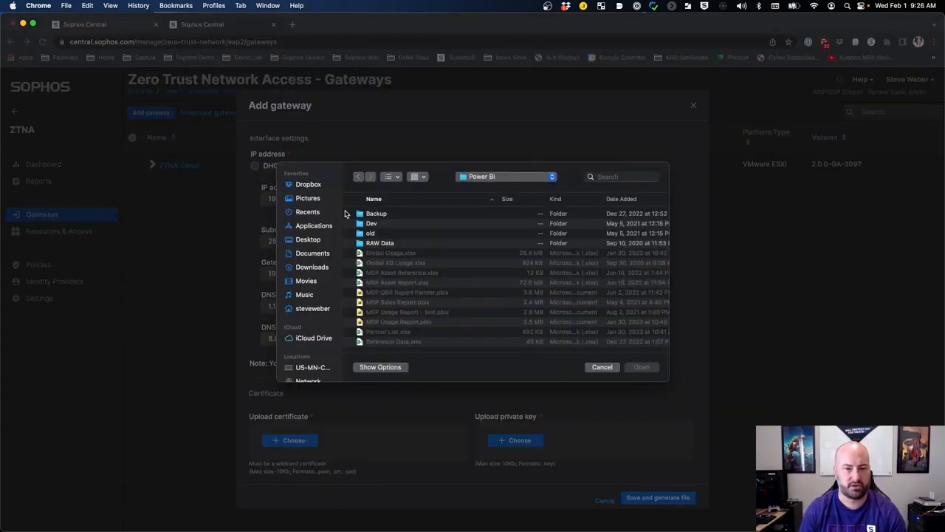
click(314, 188)
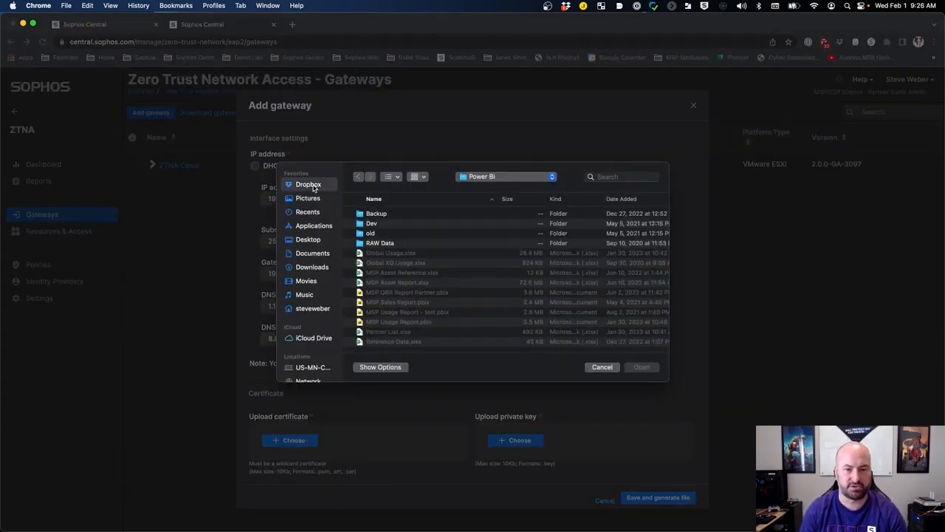
click(380, 333)
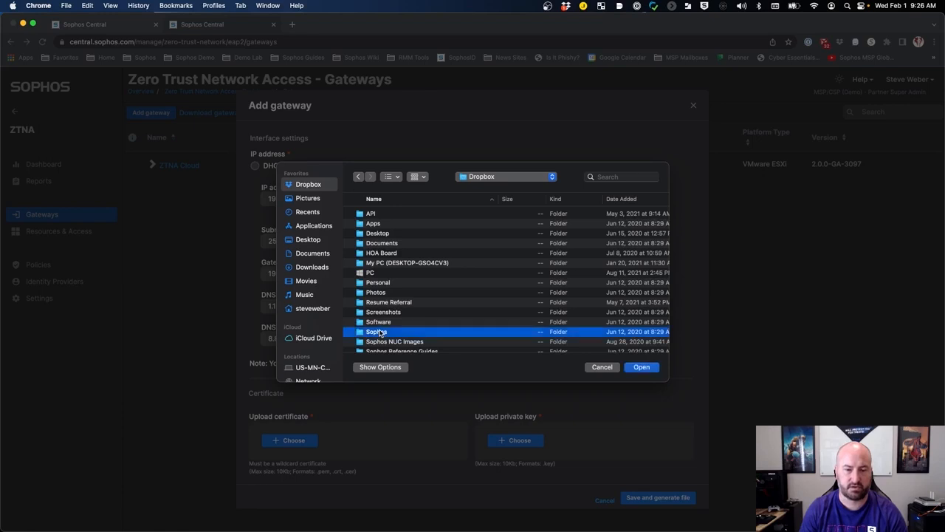
double_click(379, 333)
double_click(406, 285)
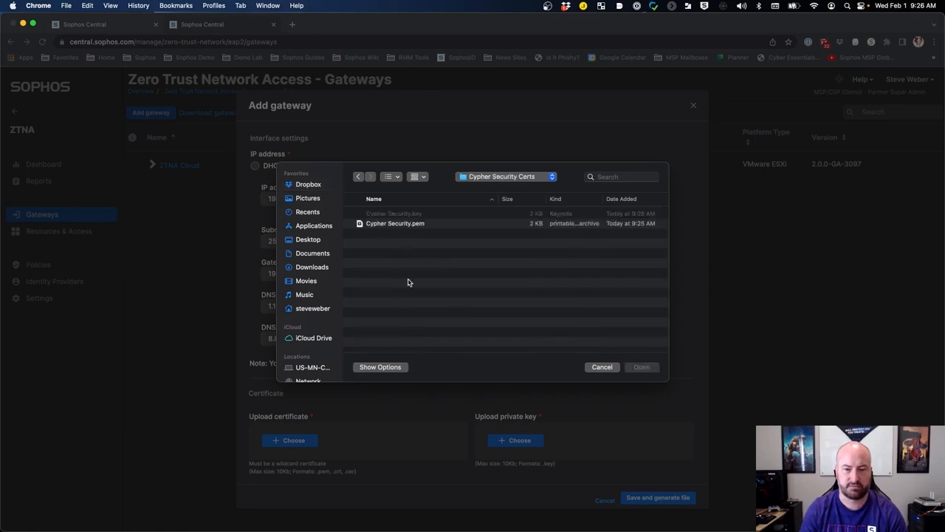
click(396, 225)
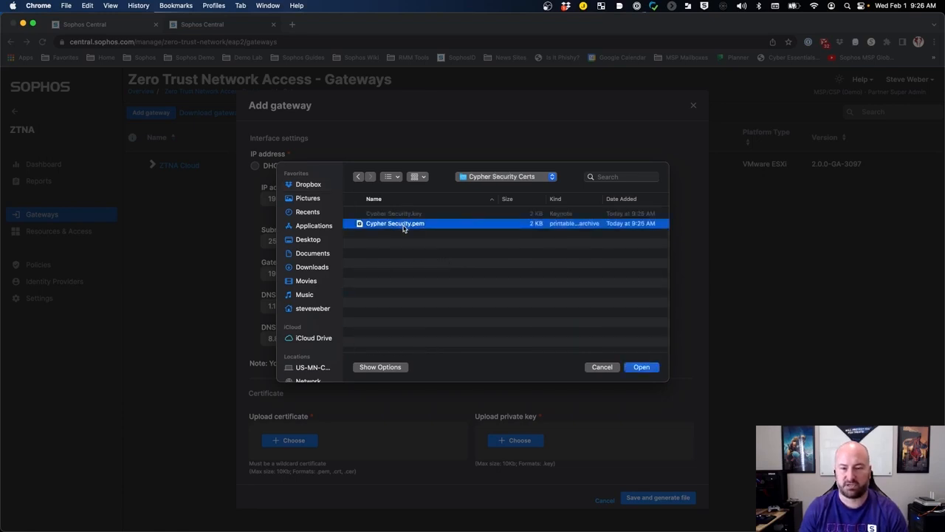
click(641, 367)
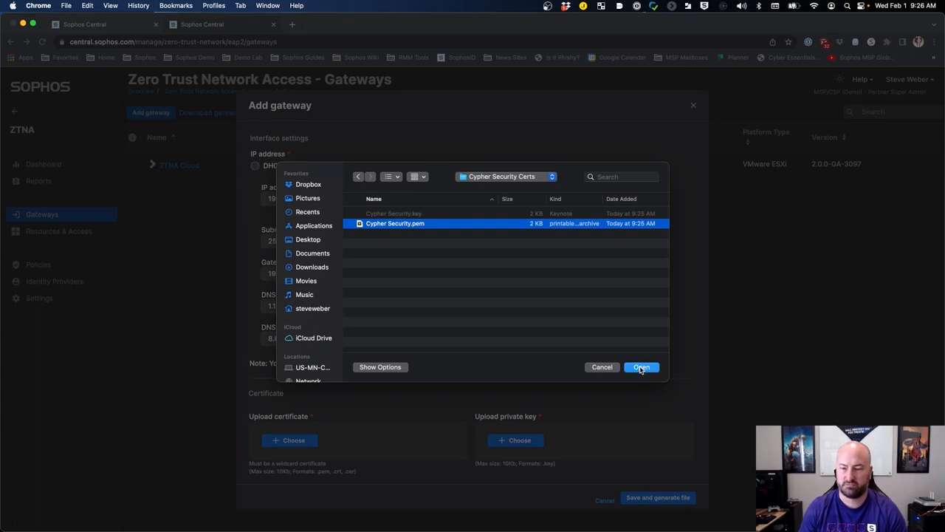
Step: Upload Cypher Security.key as the private key, then save the gateway and generate its file
click(525, 440)
click(399, 214)
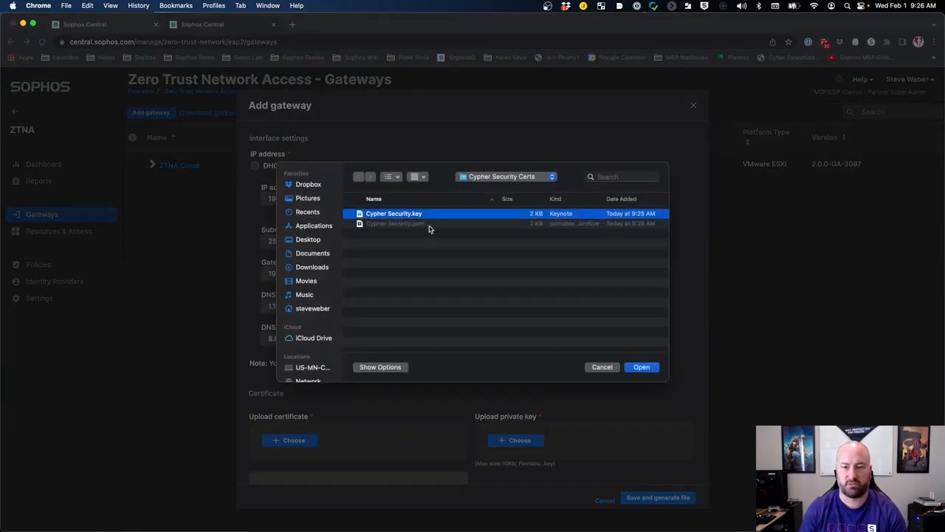
click(642, 368)
scroll(646, 407, down, 2)
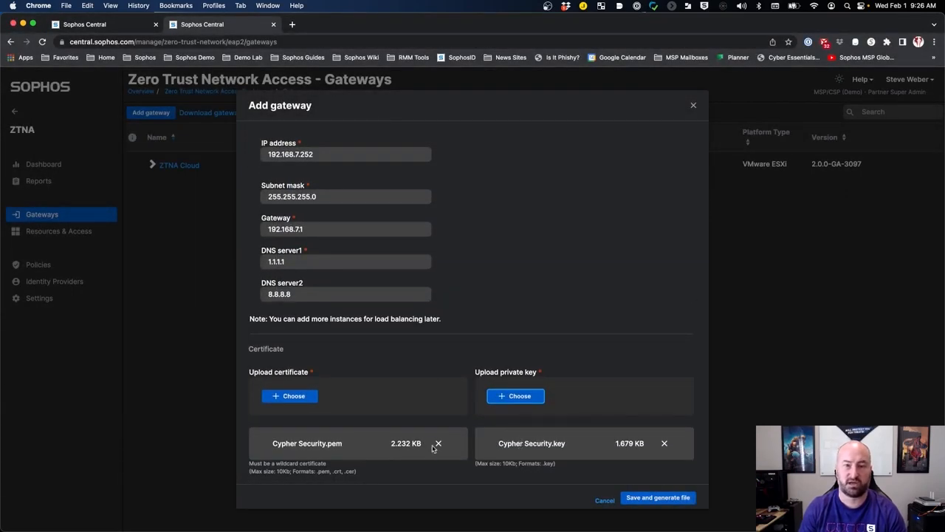
click(655, 499)
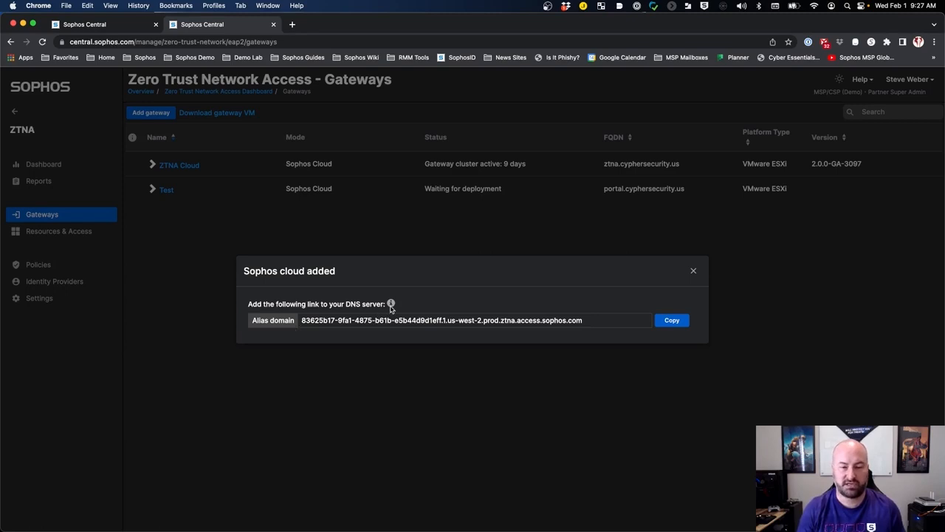
Step: Close the alias domain dialog and expand both gateways in the list to view their instances
mouse_move(392, 305)
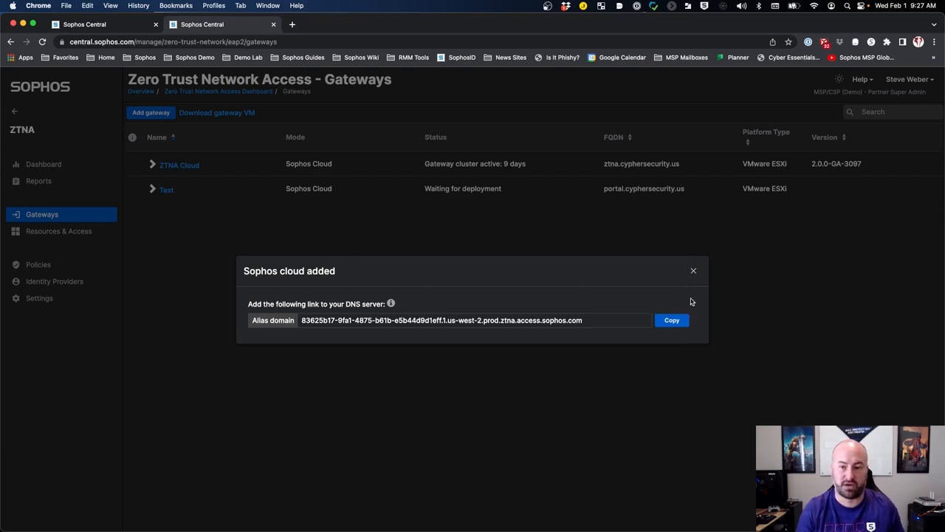
click(693, 271)
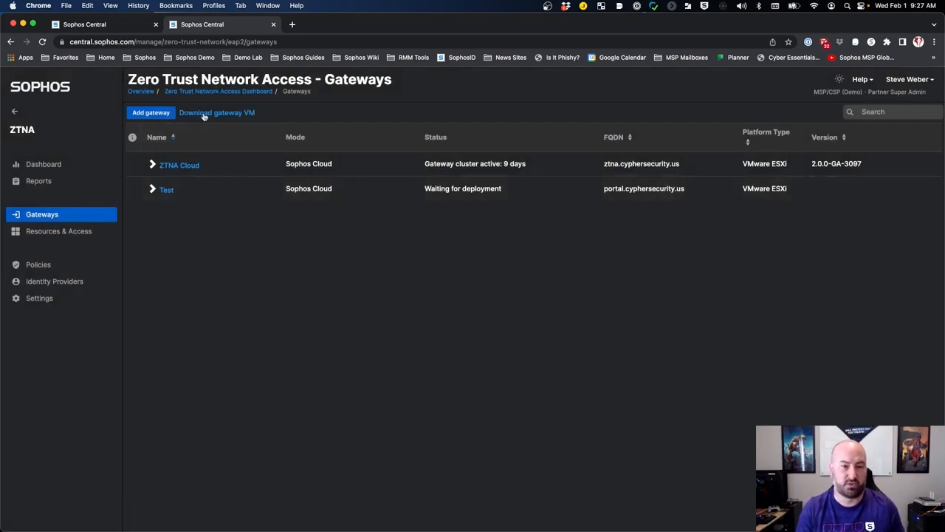
click(152, 190)
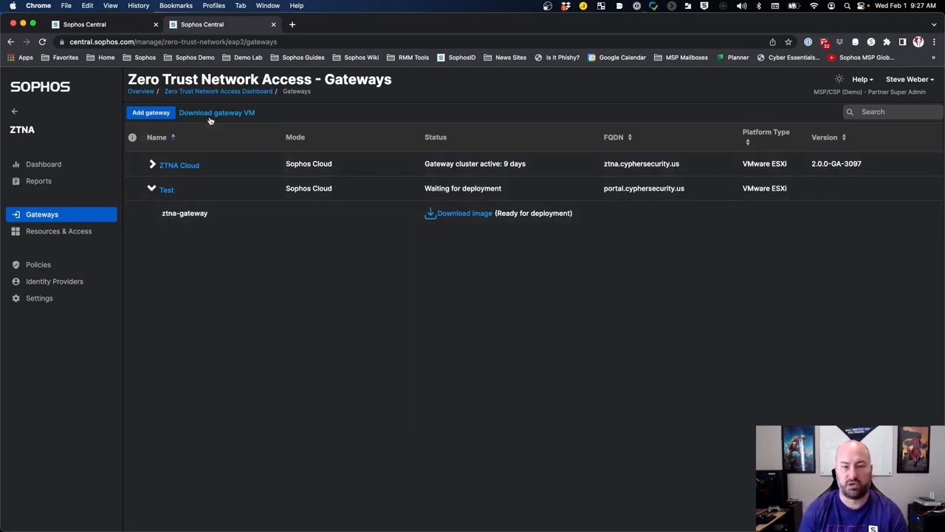
click(151, 164)
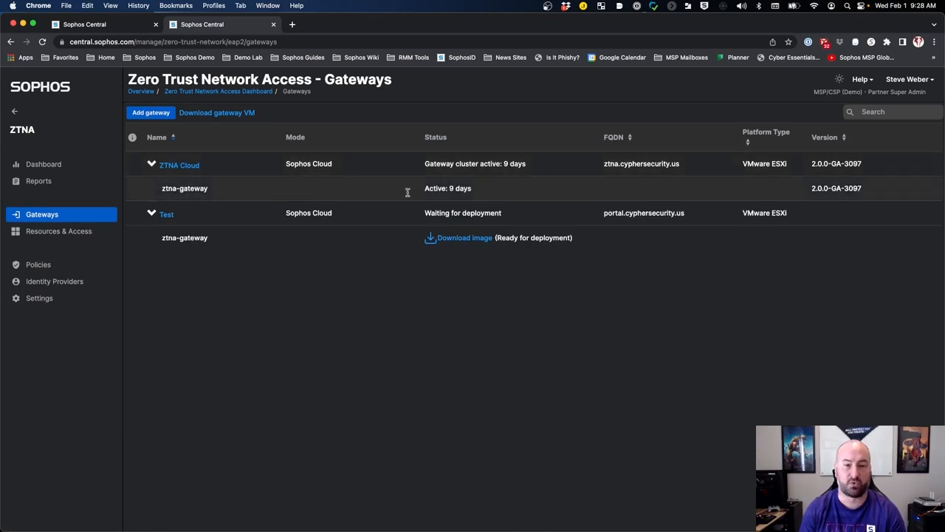
Step: Open the ZTNA Cloud gateway's details and review its resources and certificate sections
click(183, 165)
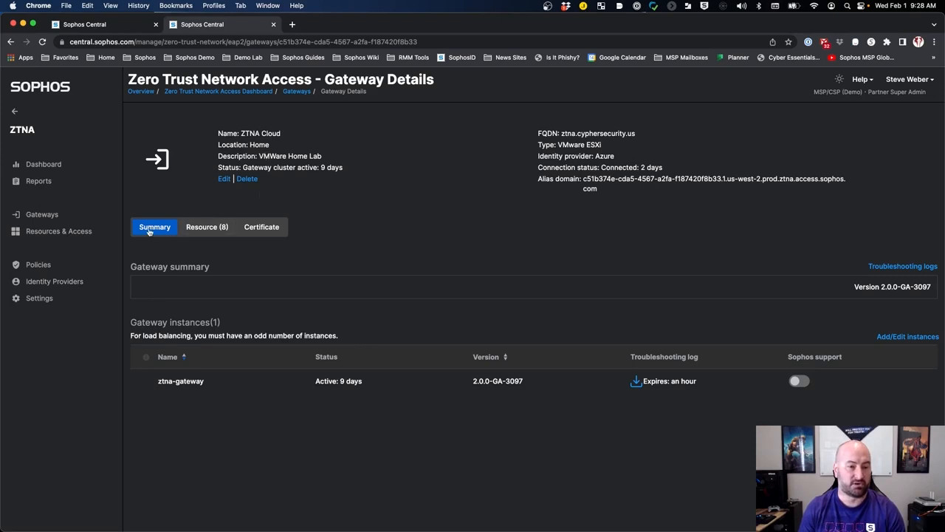
click(206, 230)
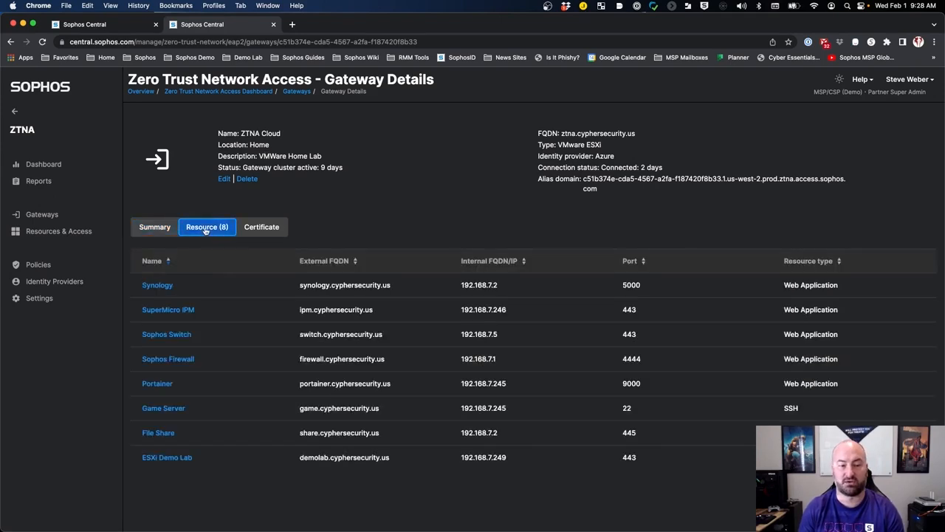
click(264, 229)
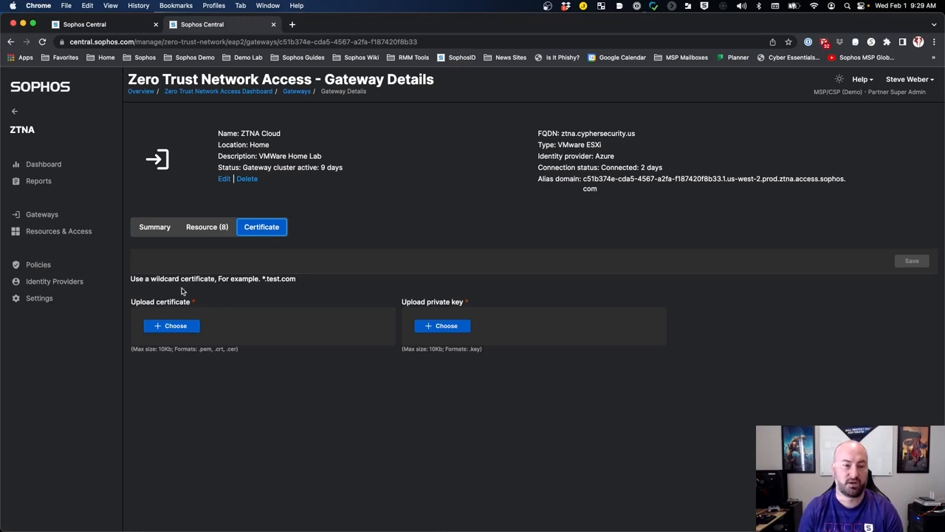
Step: Open the policies page and inspect the Add policy resource access options without creating a policy
click(50, 164)
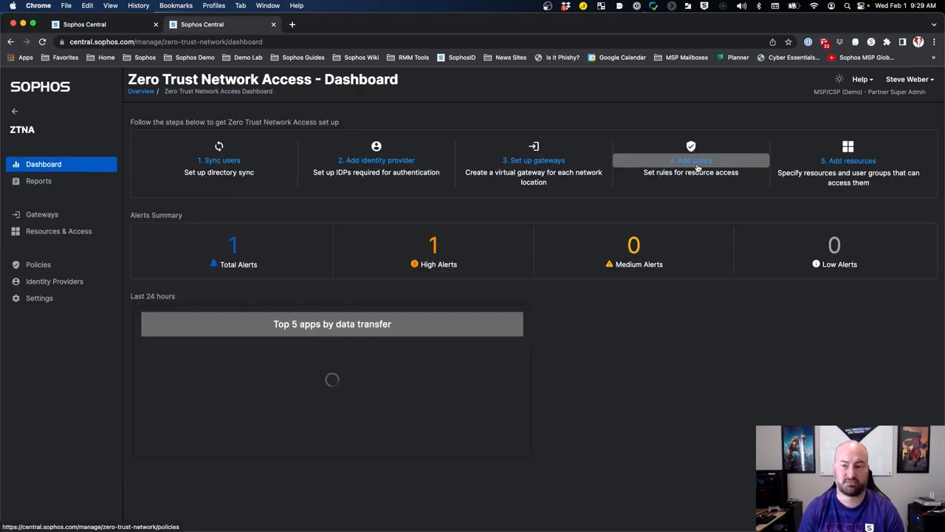
click(698, 168)
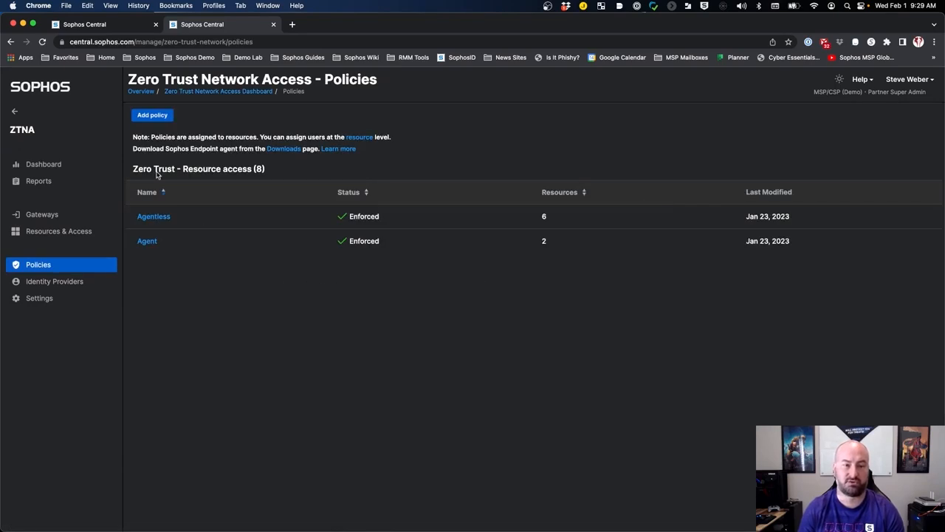
click(157, 120)
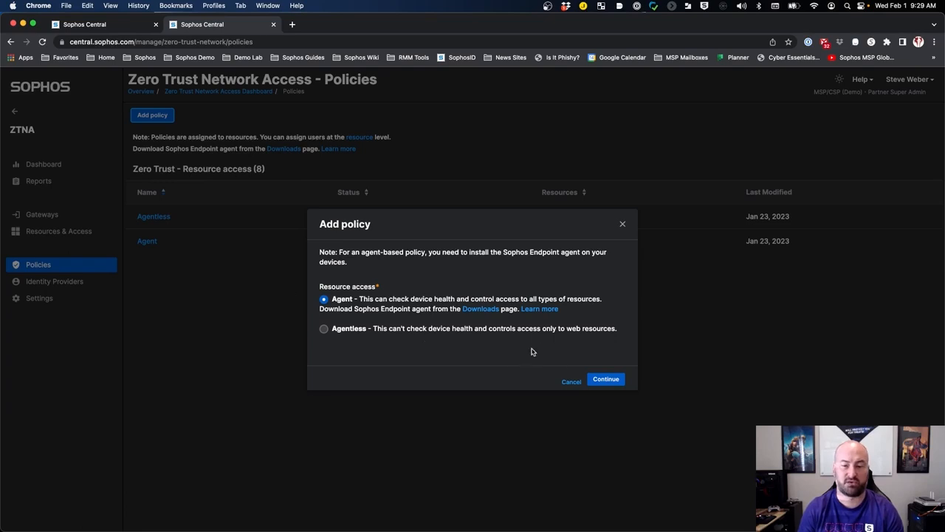
click(572, 381)
Step: Review the Agentless and Agent policies' assigned resources and access rules
click(154, 216)
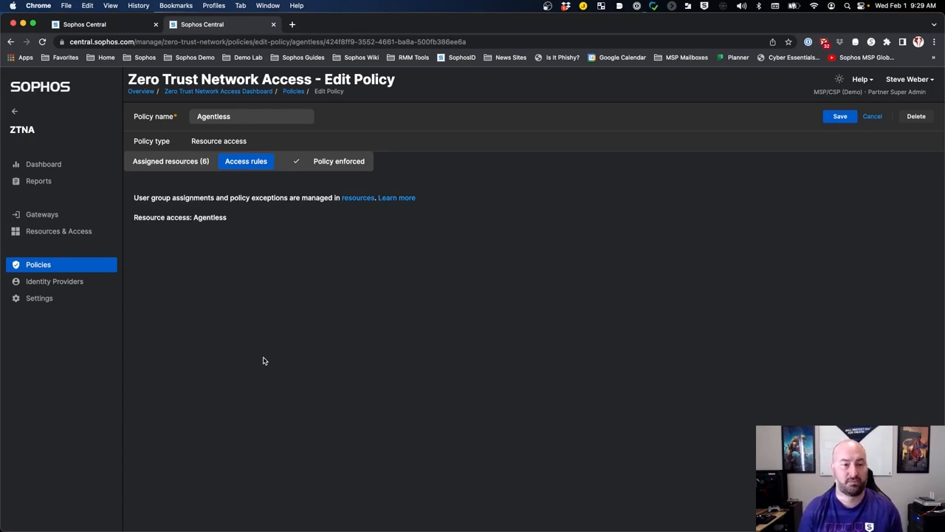
click(172, 163)
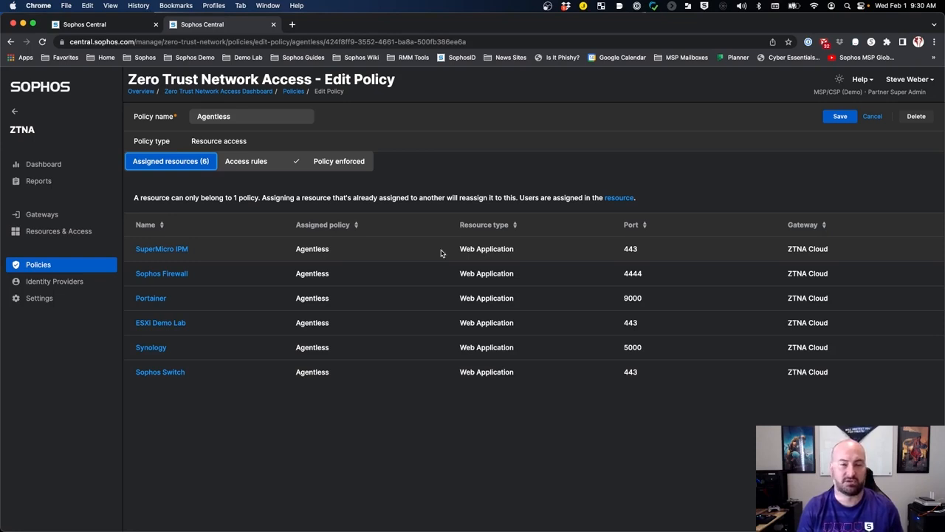
click(64, 266)
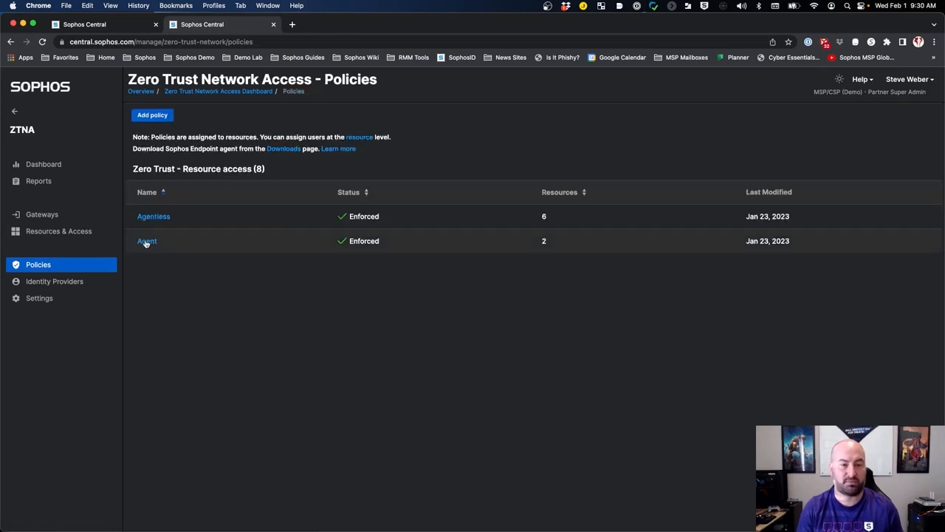
click(146, 241)
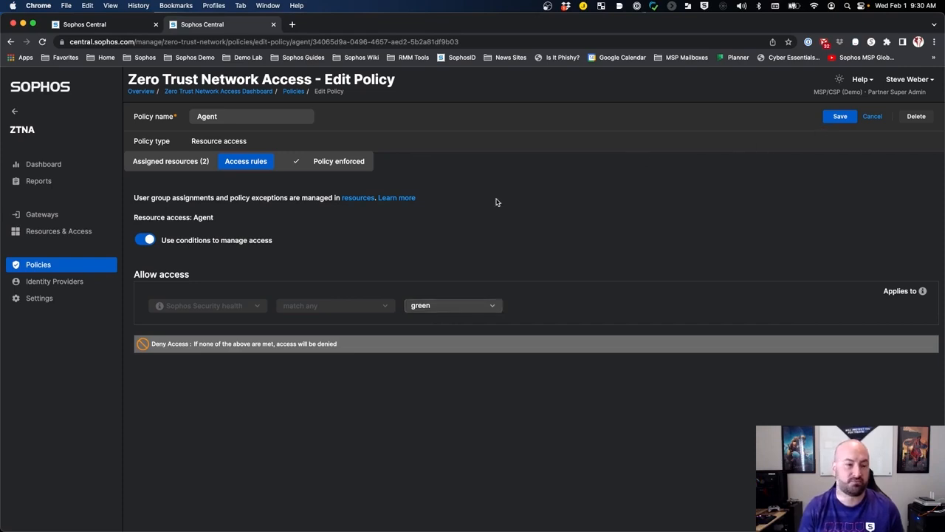
Step: Start adding a new resource named Test on the ZTNA Cloud gateway
click(46, 166)
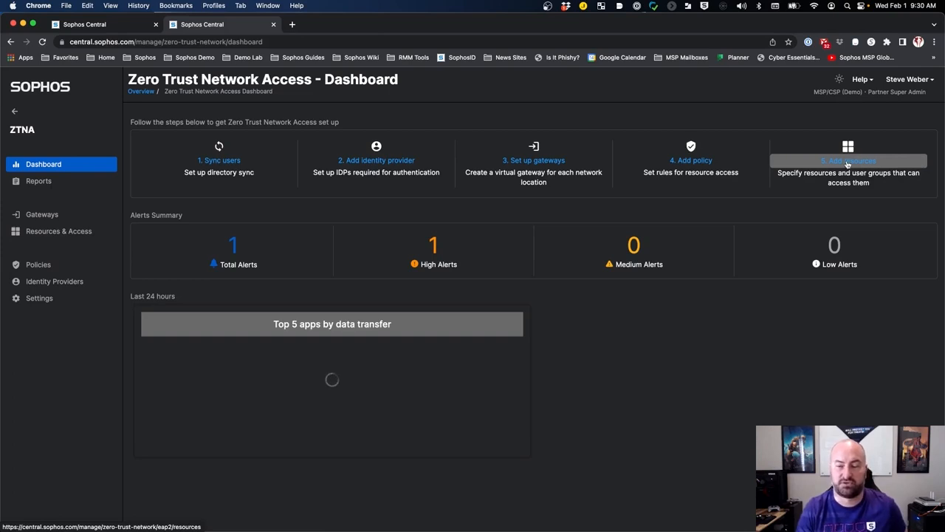
click(847, 161)
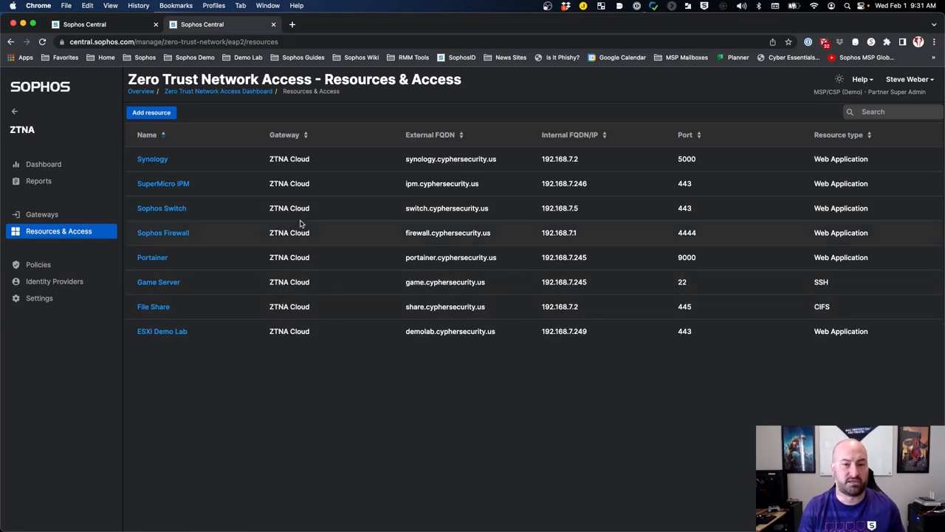
click(155, 115)
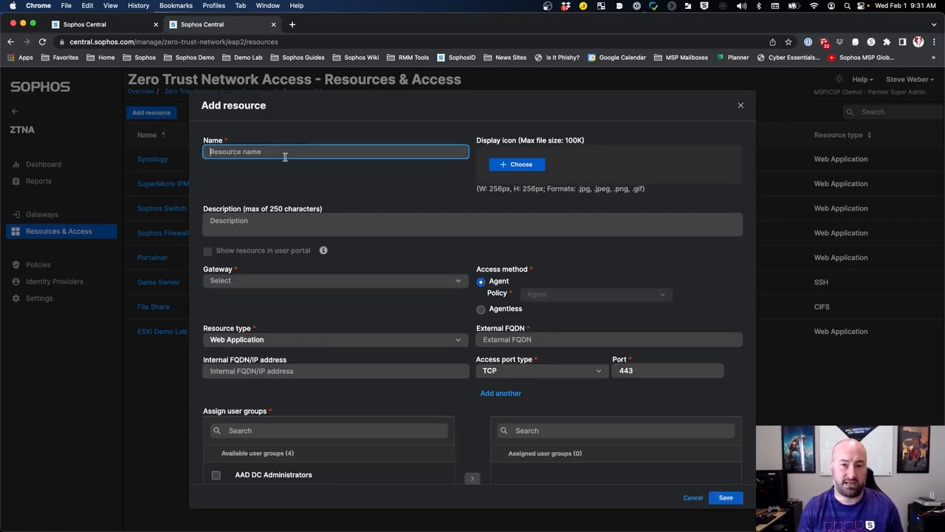
text(Test)
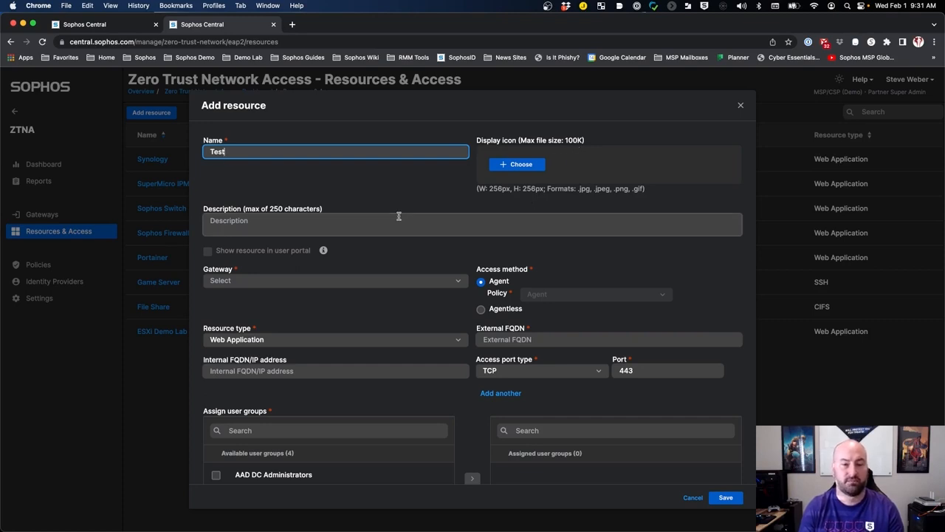
click(396, 283)
click(231, 316)
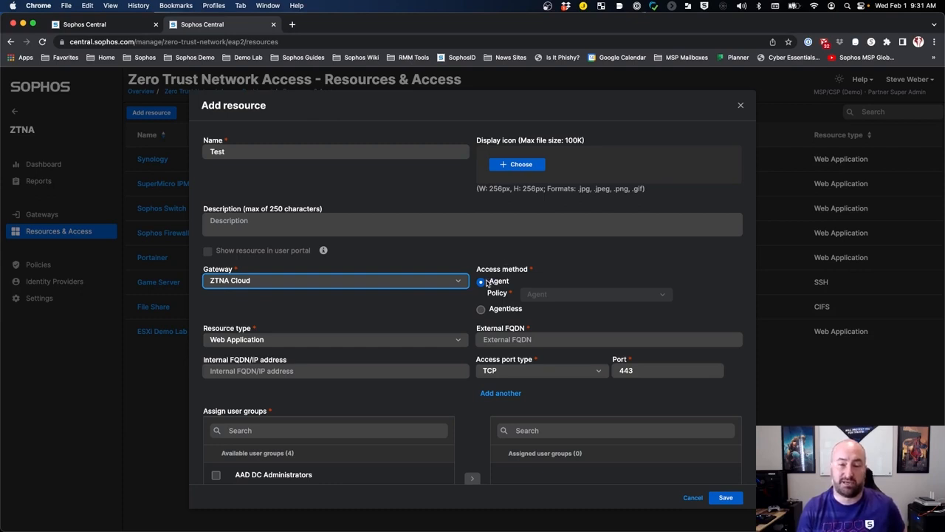
Step: Switch the resource's access method to Agentless and examine its FQDN, port type and port fields
click(480, 309)
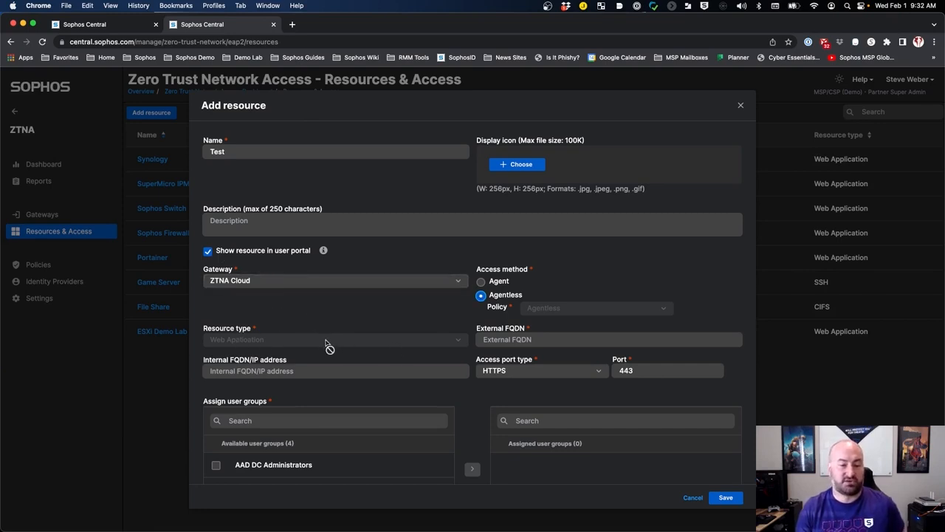
click(517, 339)
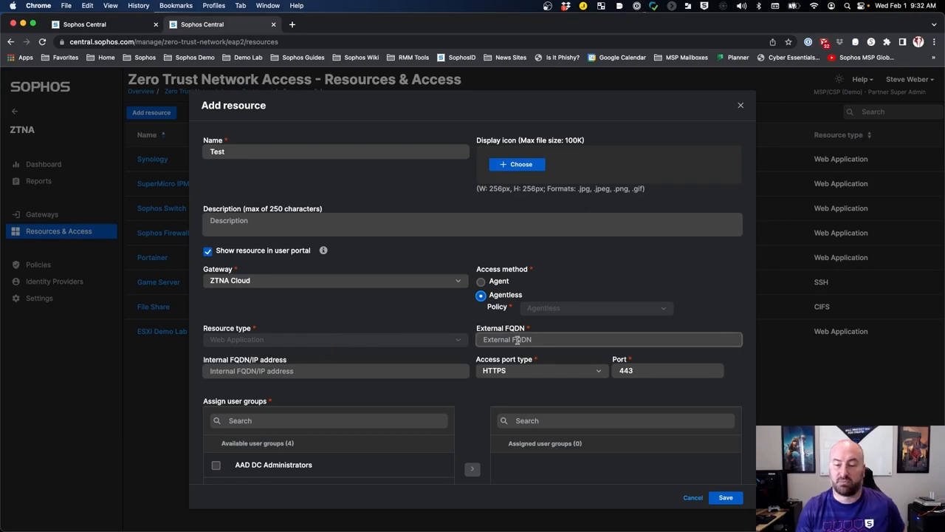
click(517, 339)
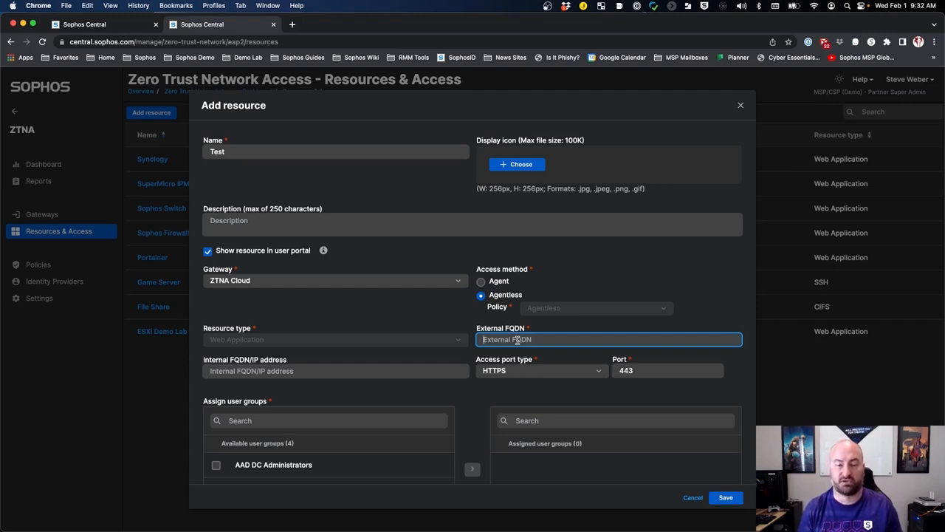
click(377, 372)
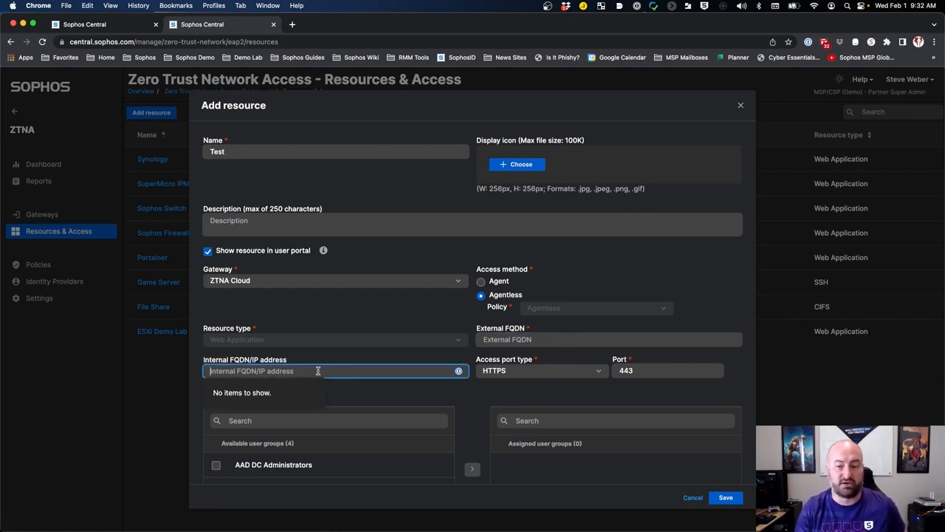
click(600, 371)
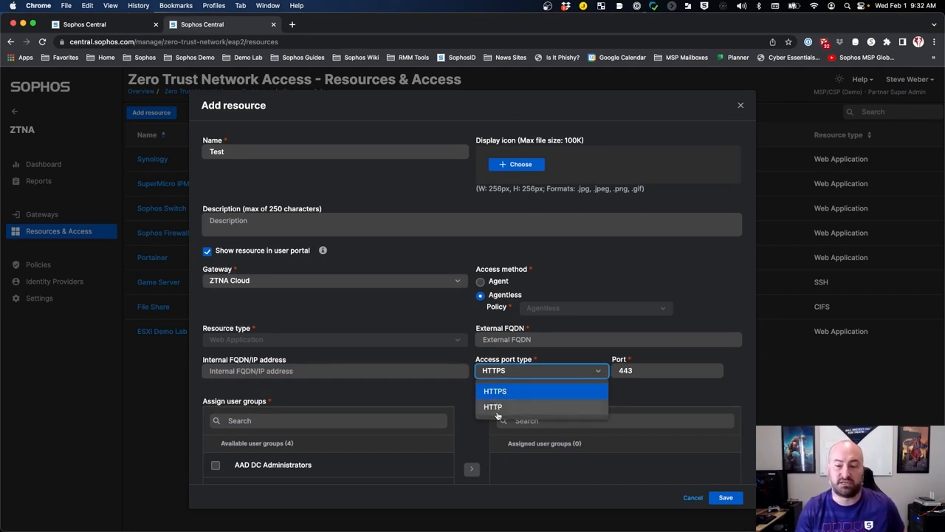
click(687, 369)
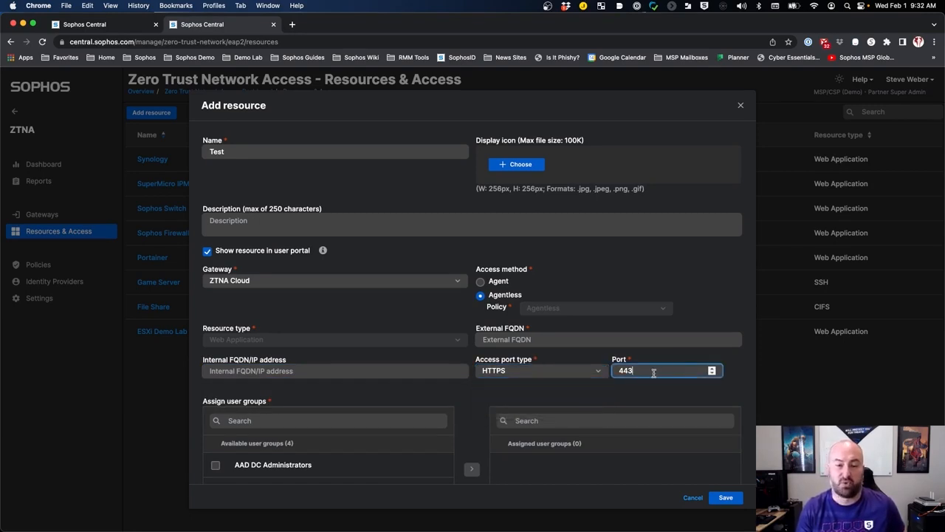
Step: Set the access method to Agent and the resource type to OTHER, and check the TCP/UDP port type options
click(481, 282)
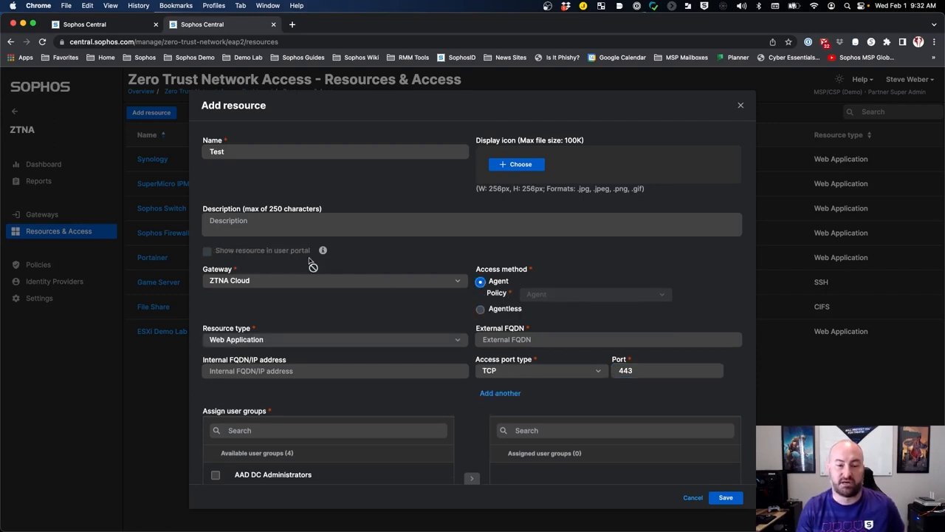
click(458, 342)
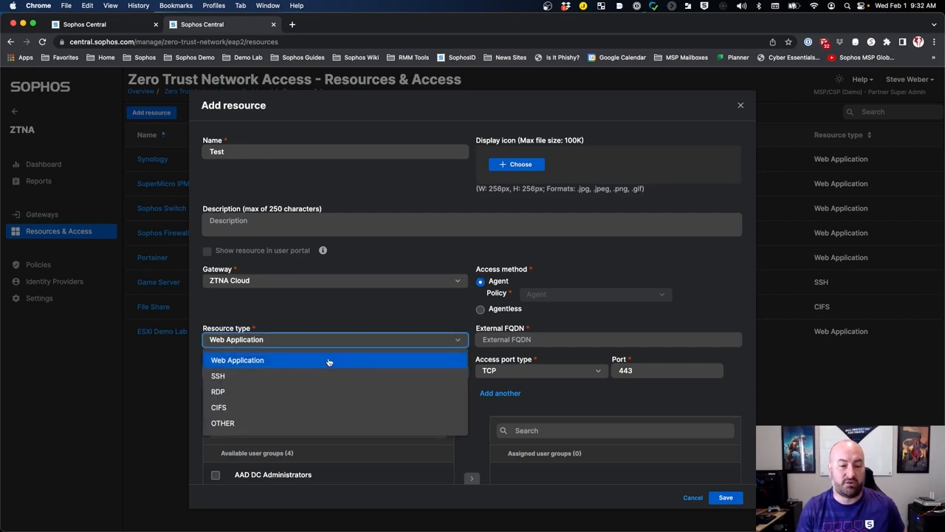
click(229, 423)
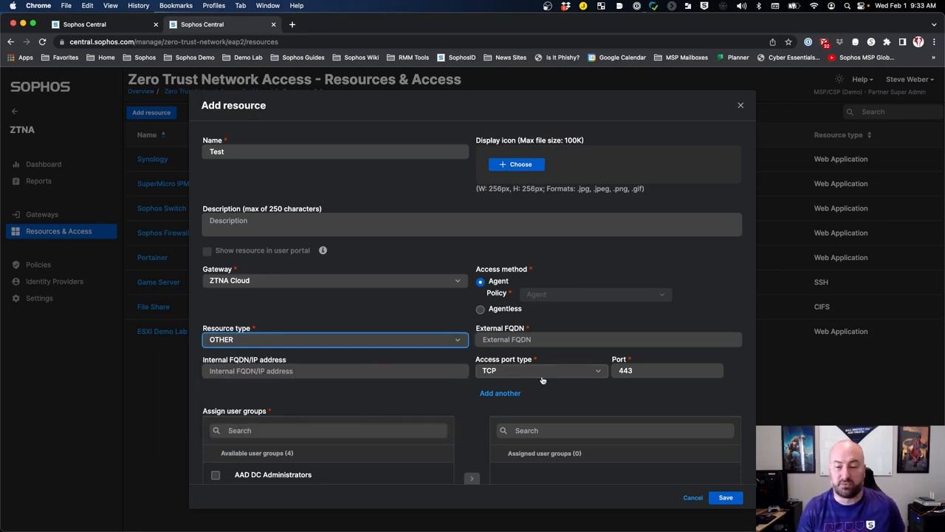
click(589, 372)
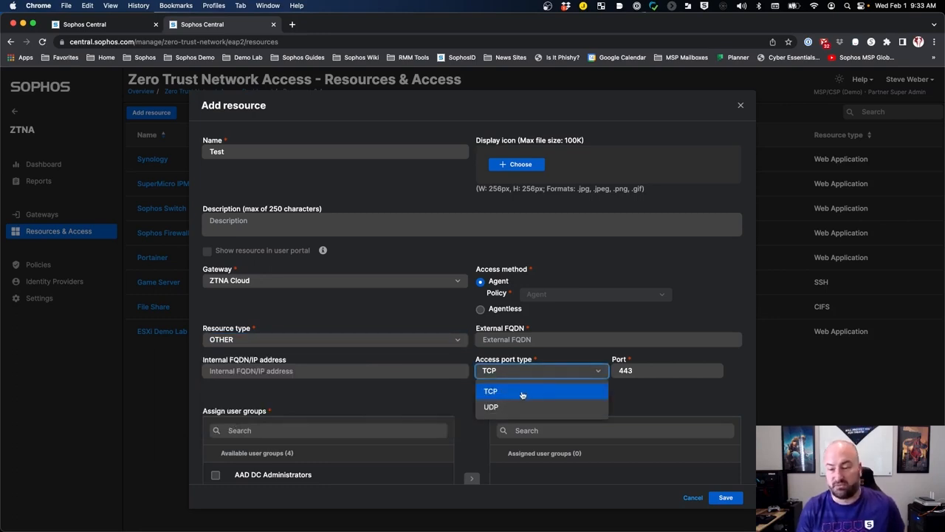
click(669, 374)
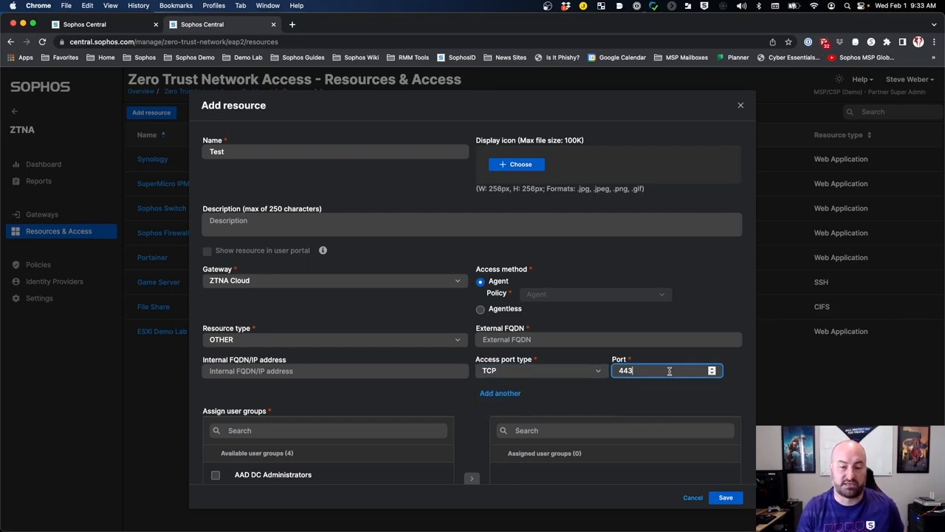
Step: Examine the external and internal FQDN fields and the user group assignment list for the new resource
click(499, 339)
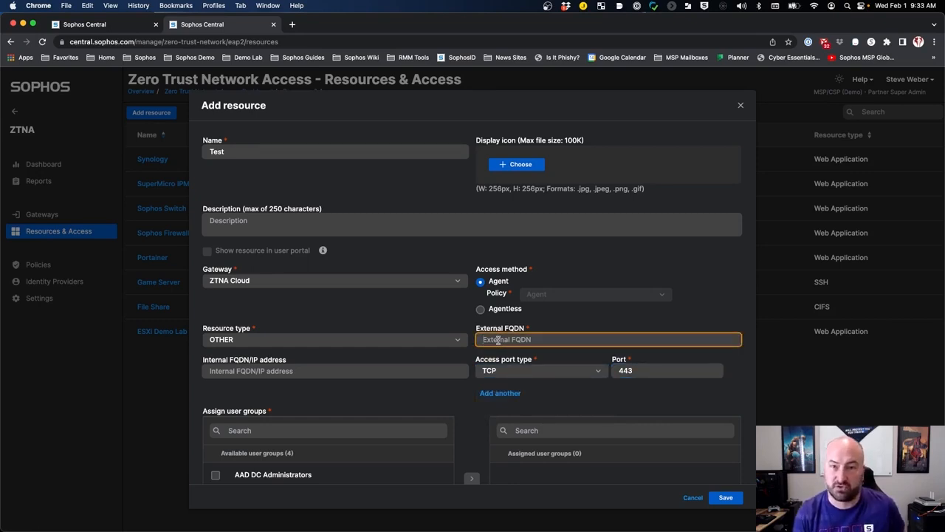
click(371, 373)
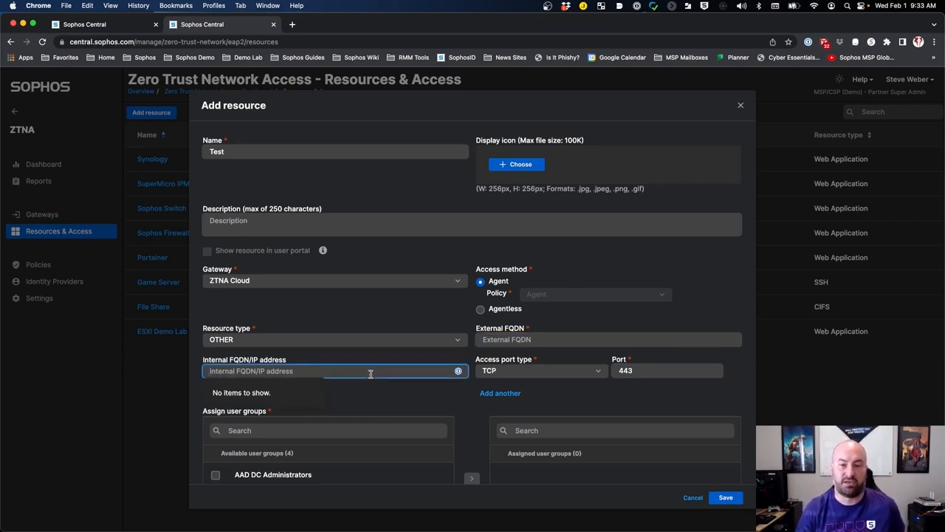
click(444, 402)
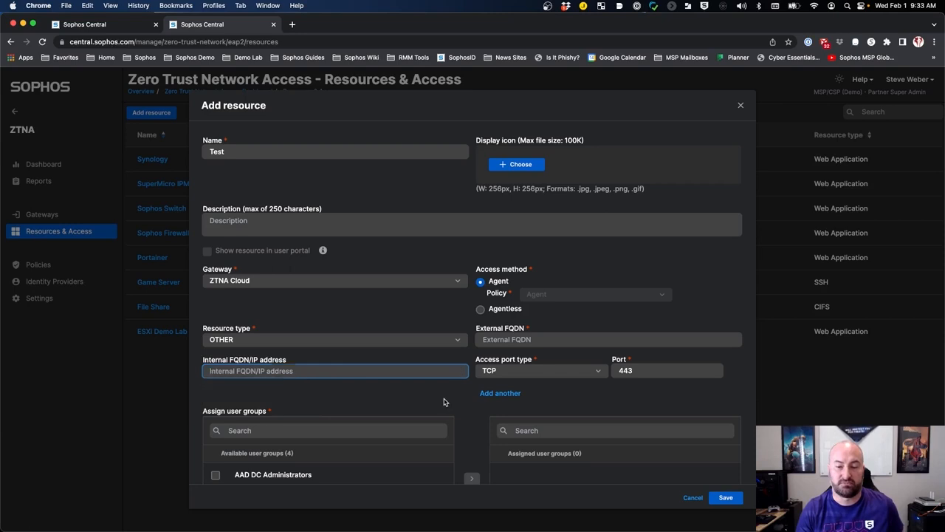
scroll(473, 418, down, 3)
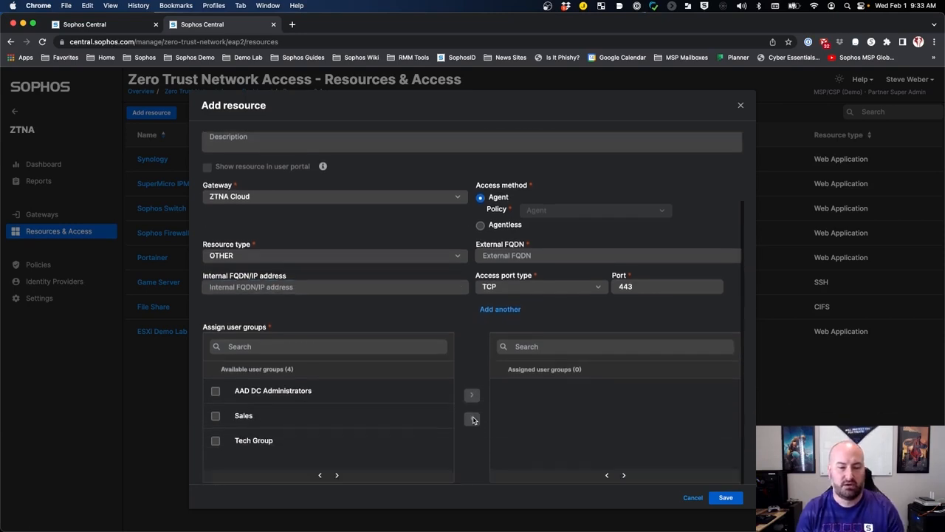
scroll(473, 419, down, 1)
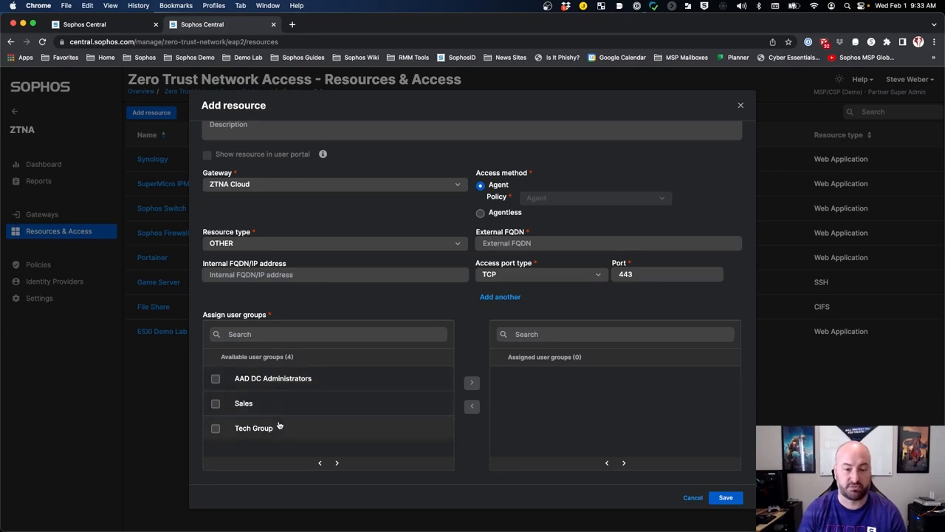
Step: Assign the ZTNA Users group to the new resource, then cancel adding the resource
scroll(277, 428, down, 1)
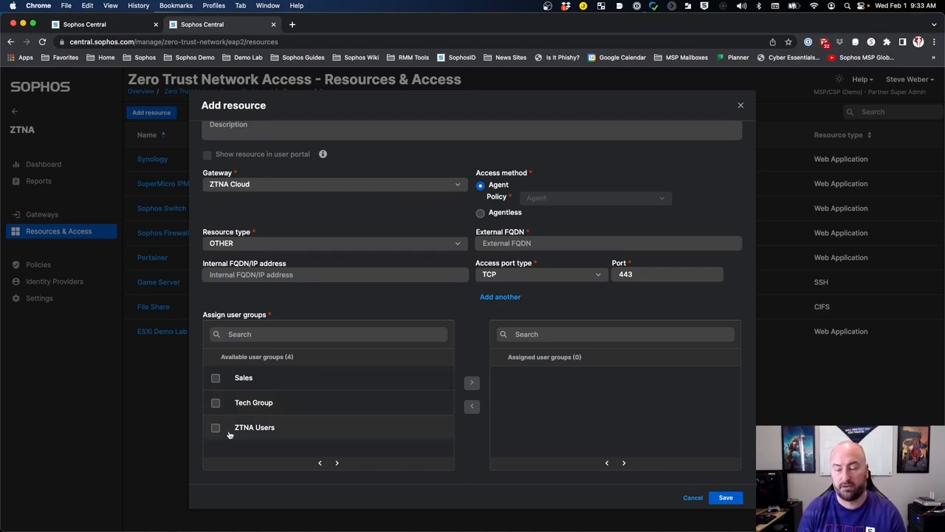
click(216, 428)
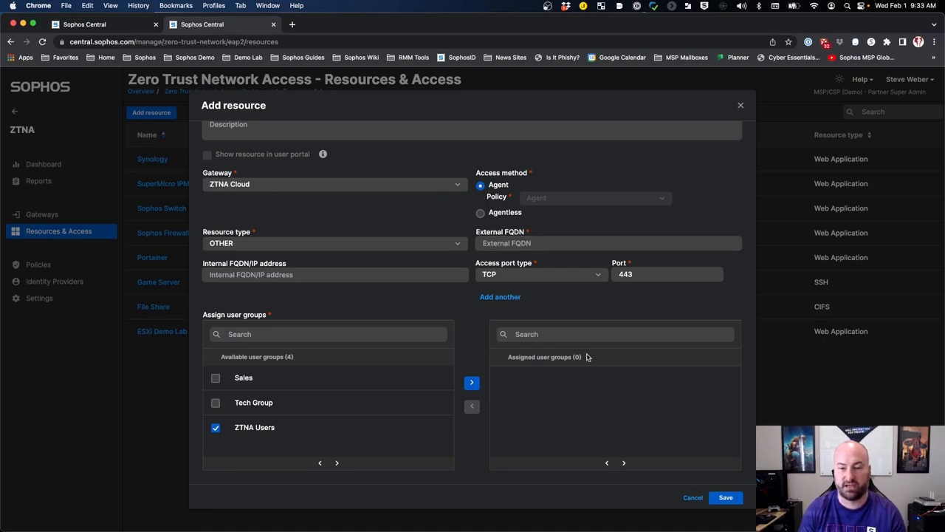
click(493, 245)
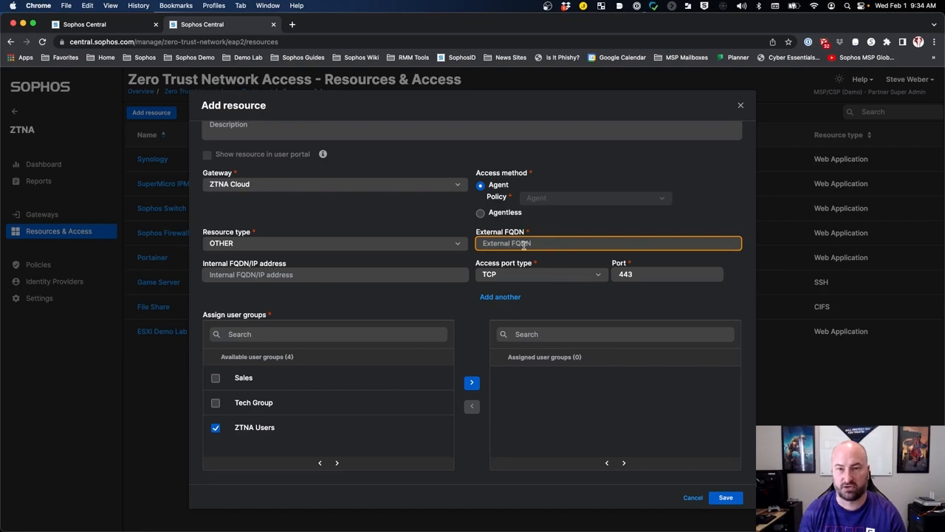
click(535, 296)
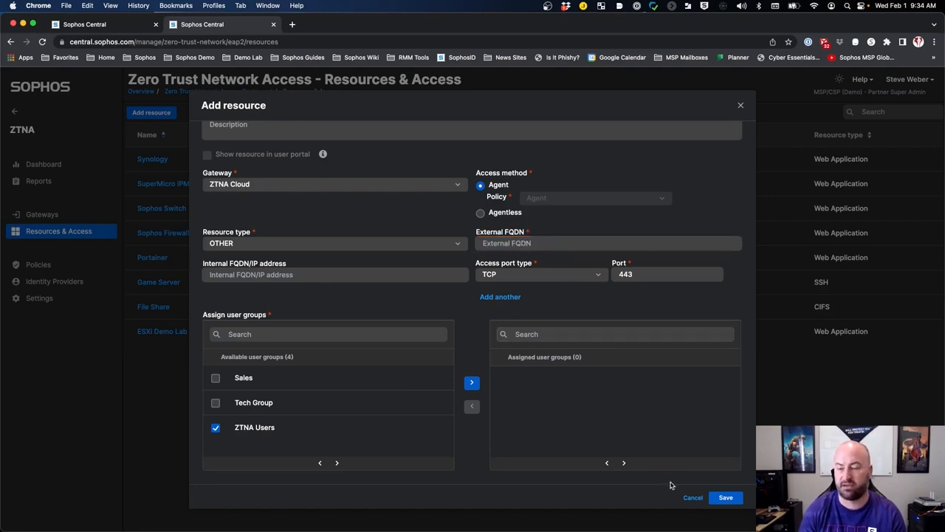
click(693, 498)
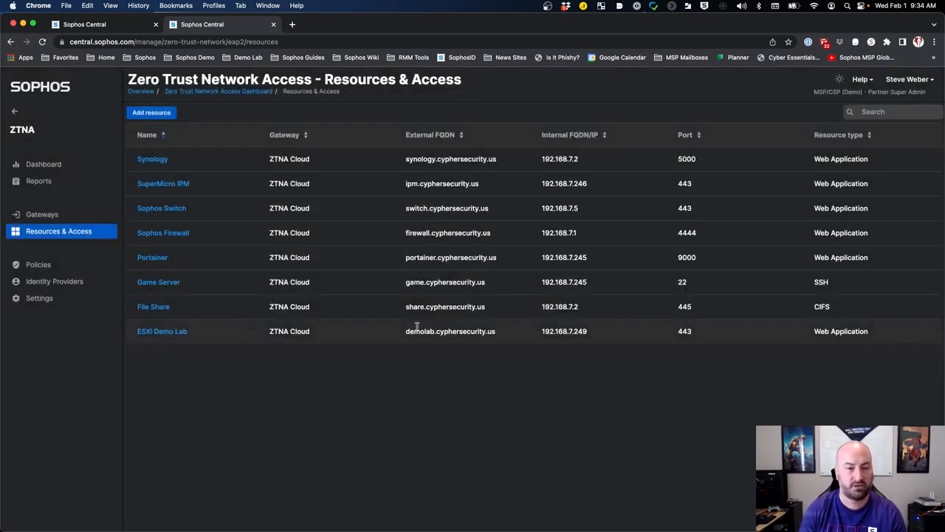
Step: Open the Sophos Firewall resource's details page and review its summary and access ports
click(174, 233)
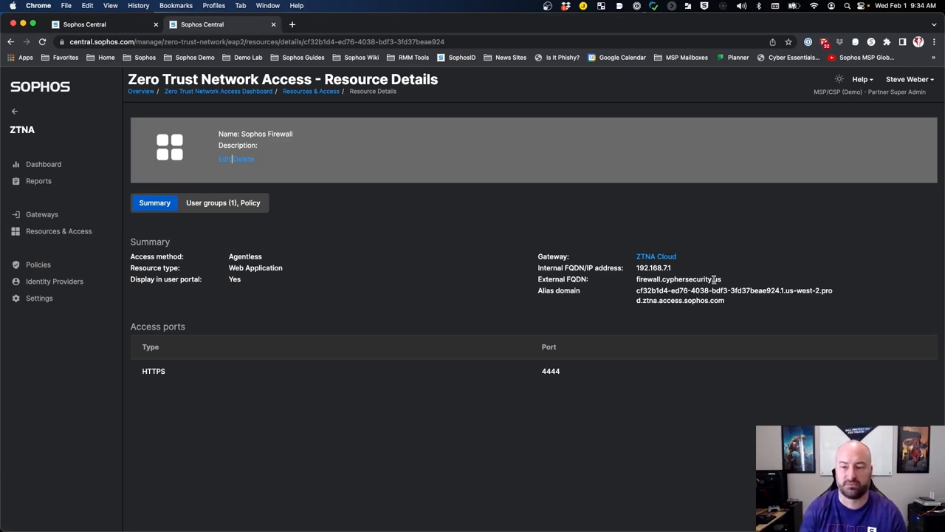
click(59, 165)
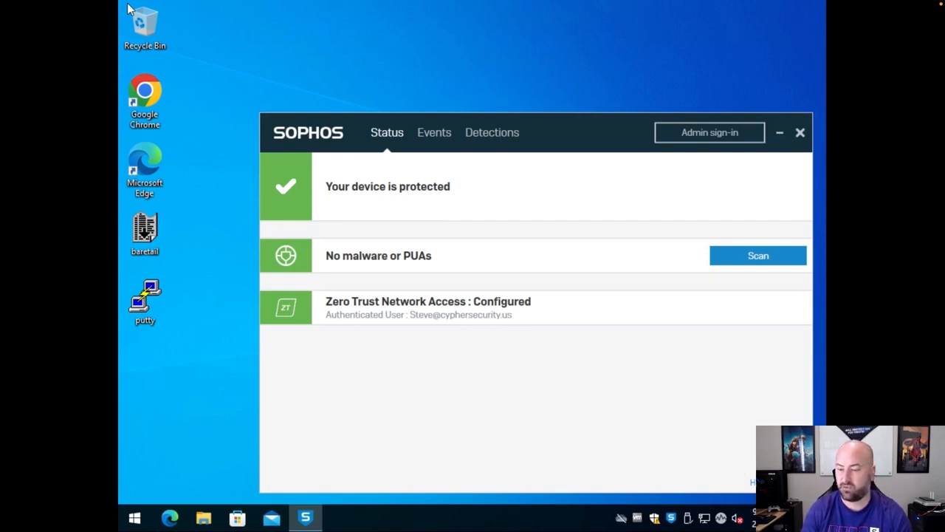
Step: Check the installed Sophos products and versions in the endpoint agent, then return to its status page
click(753, 481)
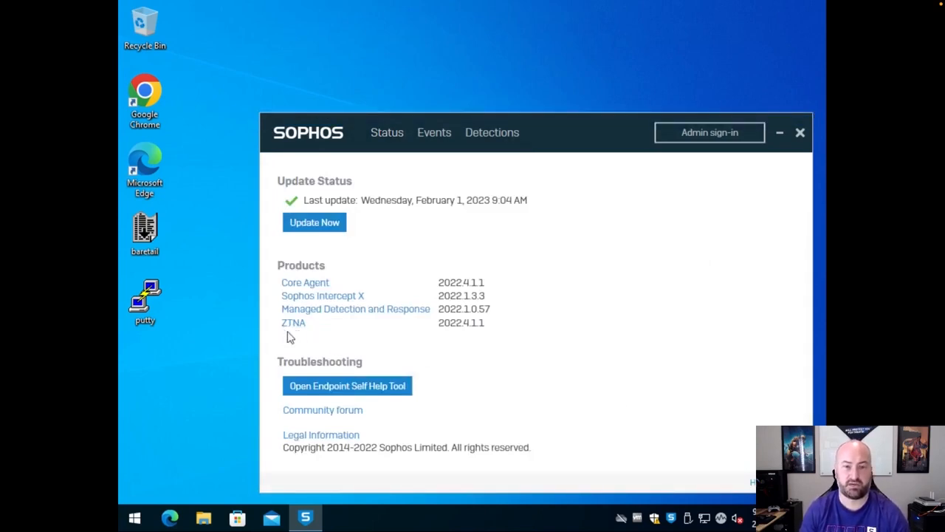
click(395, 138)
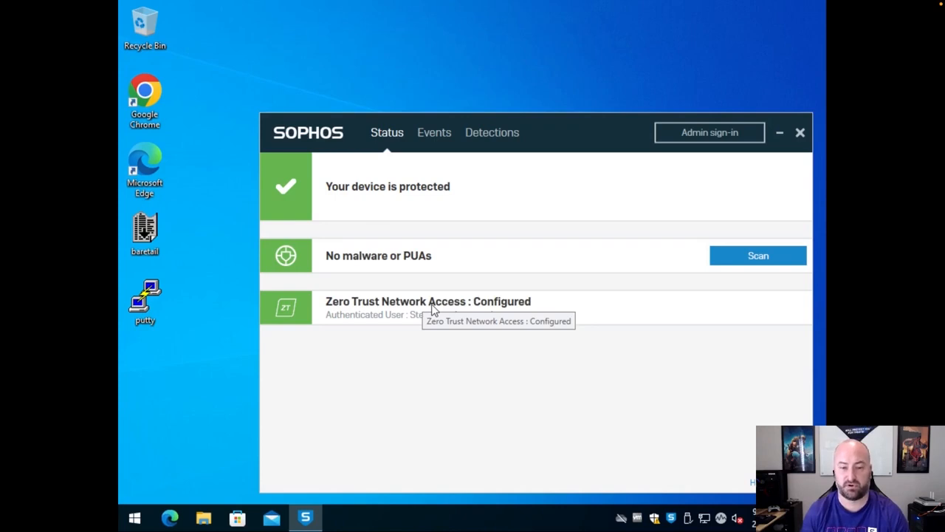
Step: Browse the Sophos network share's Sophos Datasheets folder in File Explorer, then close the window
click(204, 517)
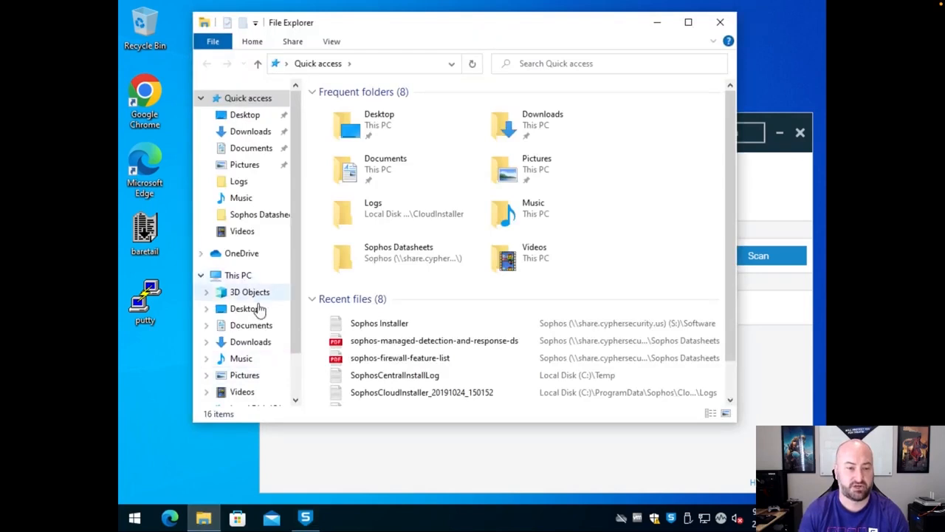
click(246, 277)
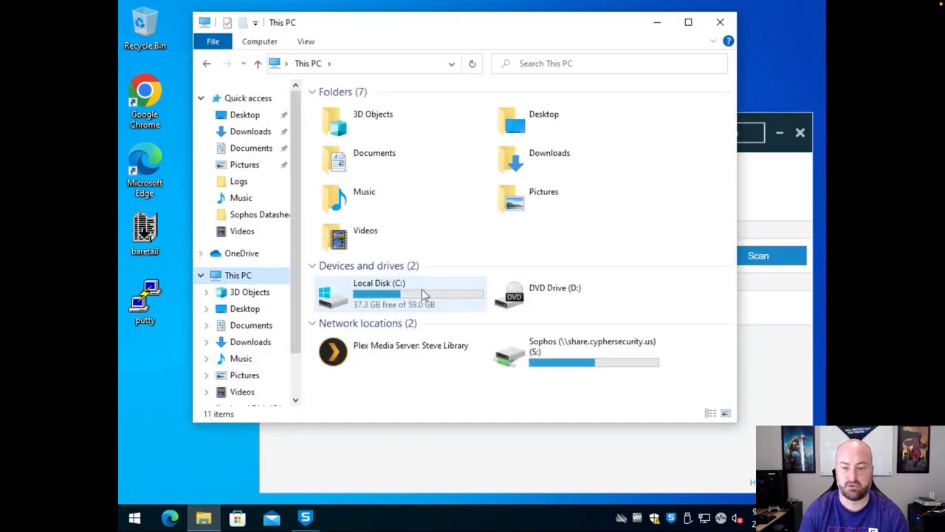
mouse_move(561, 357)
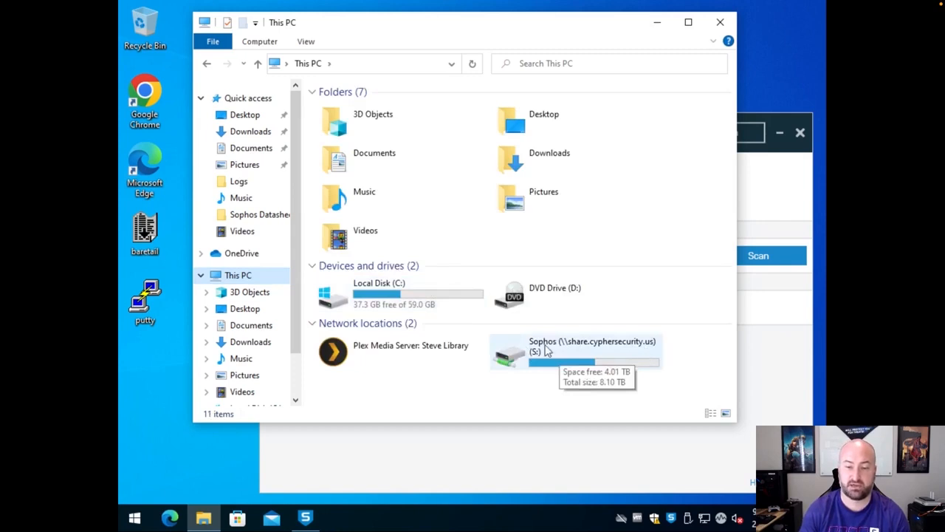
click(547, 347)
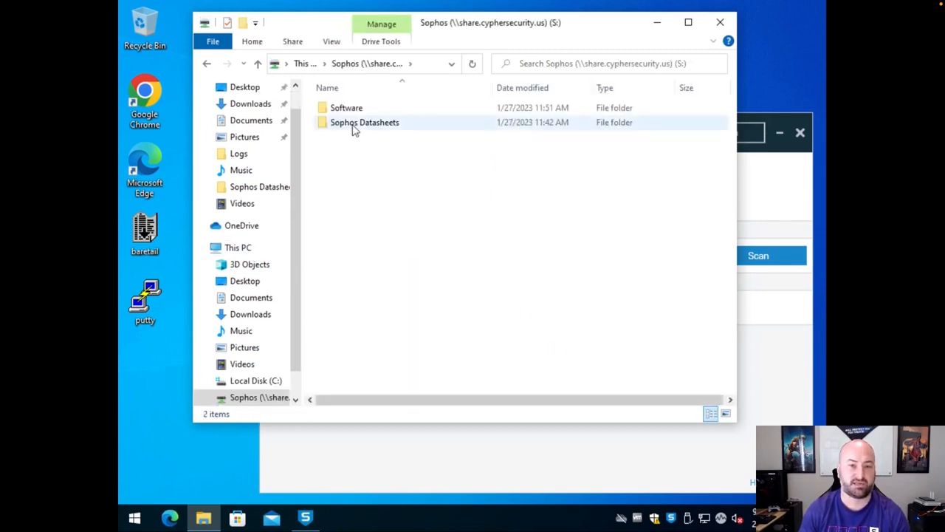
double_click(353, 124)
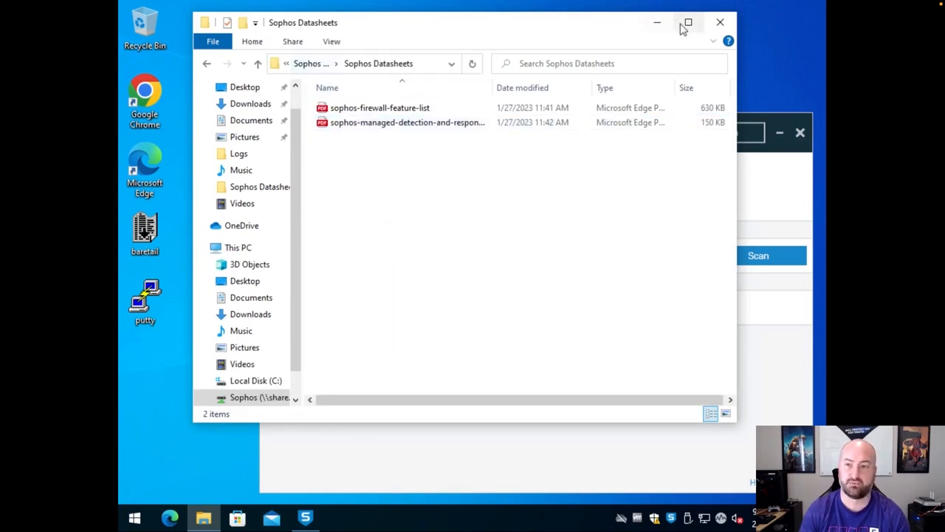
click(720, 22)
Step: Open the saved Game Server session in PuTTY and log in with the user's account name and password
double_click(152, 288)
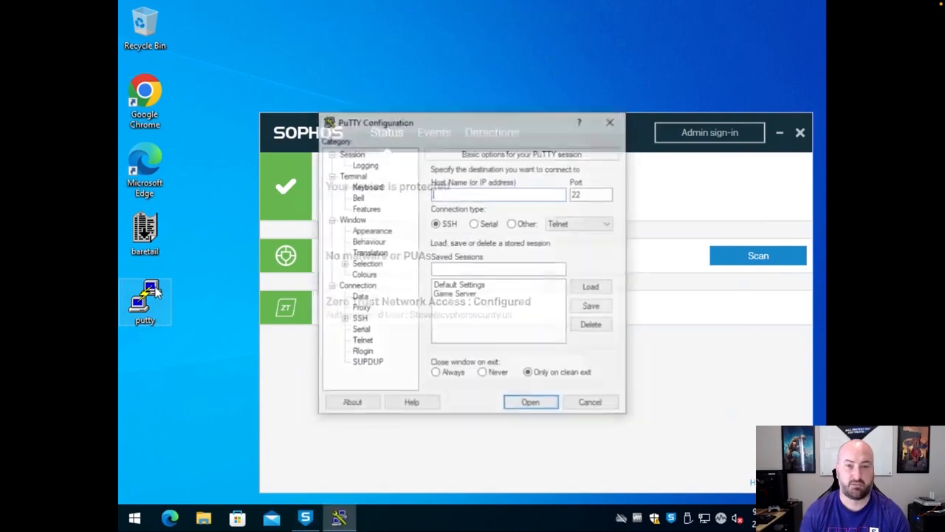
click(448, 296)
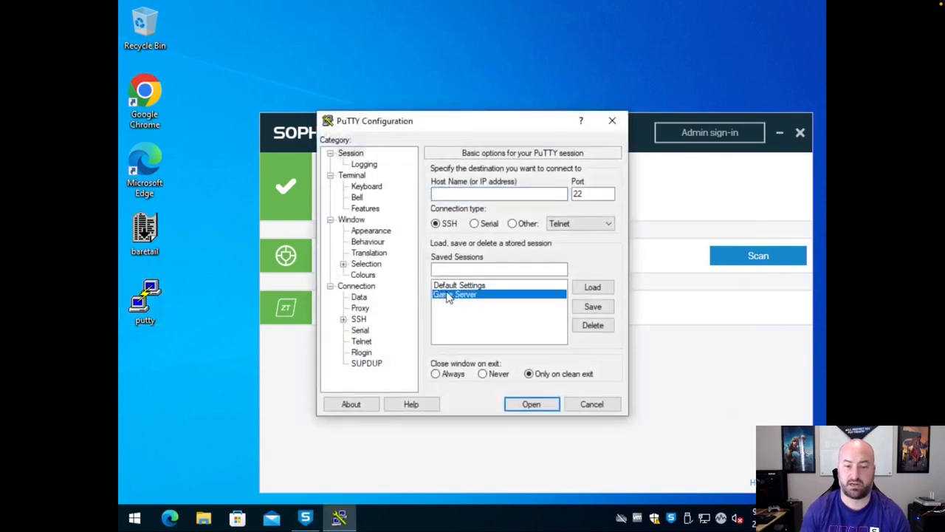
click(602, 288)
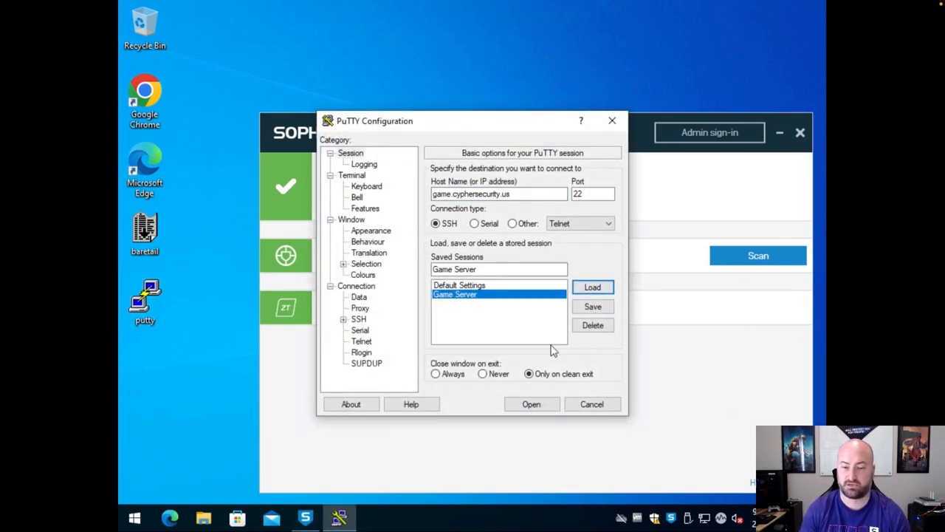
click(543, 404)
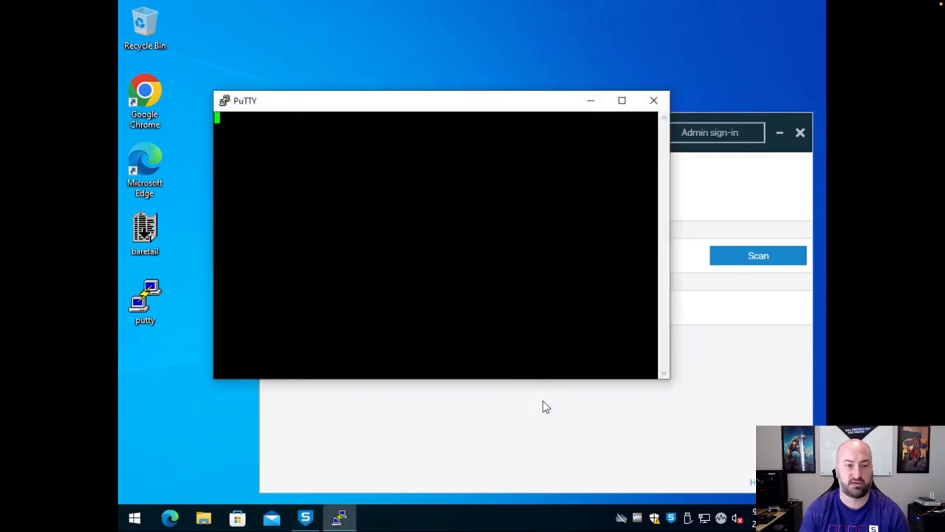
text(steve)
key(Return)
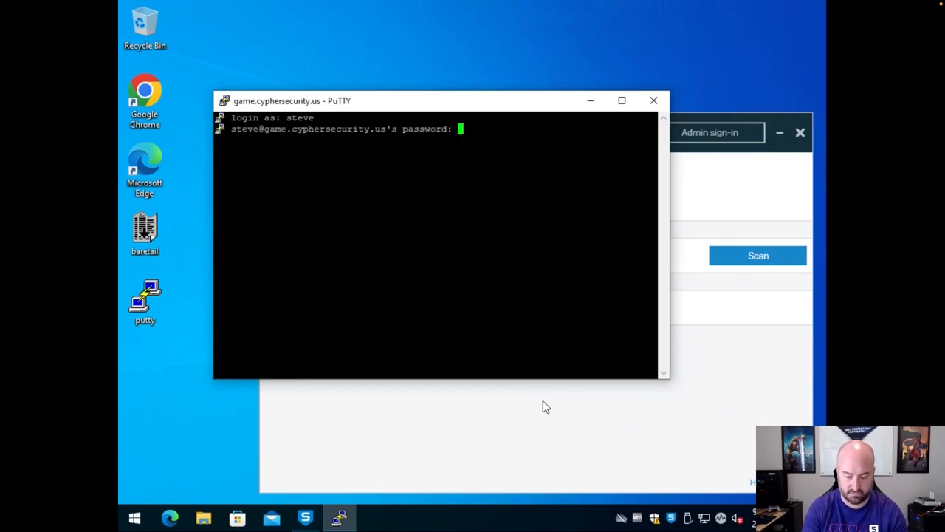
key(Return)
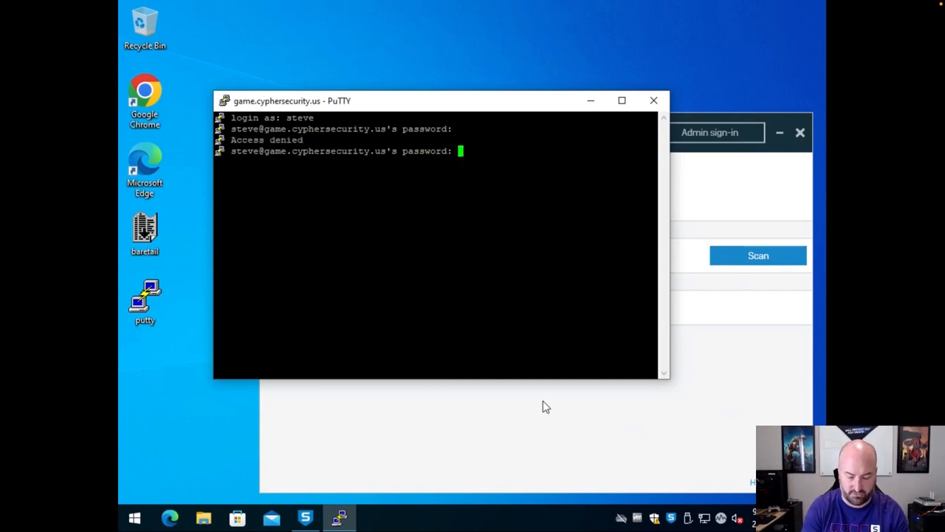
key(Return)
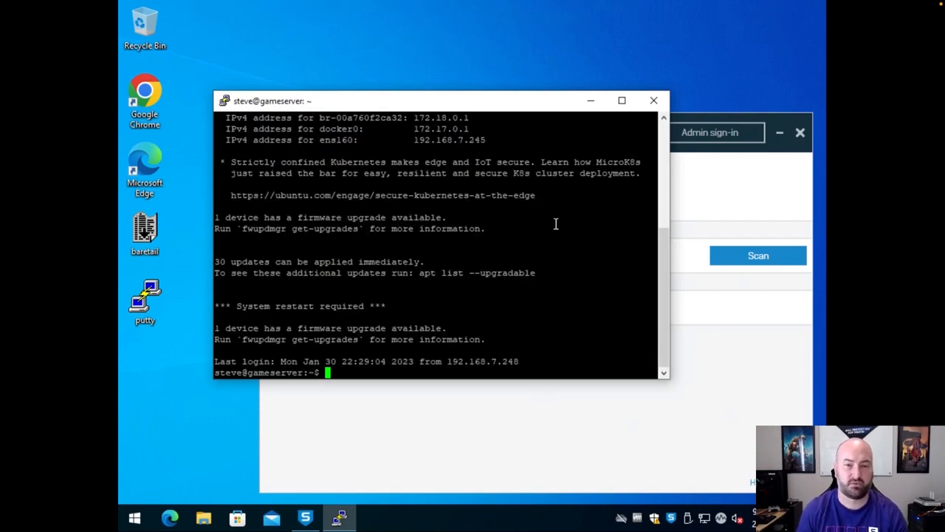
Step: Move the SSH window aside and open sophostest.com in Microsoft Edge
drag(500, 106, 510, 47)
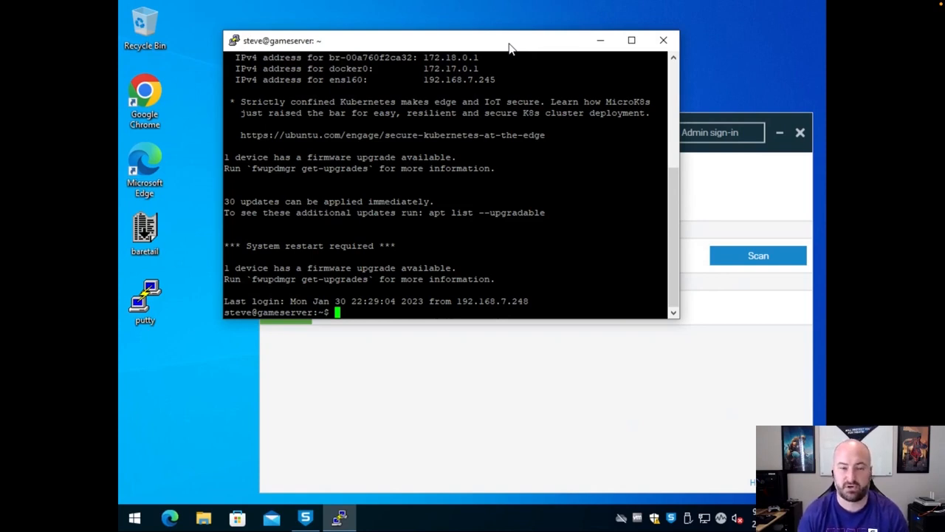
click(546, 353)
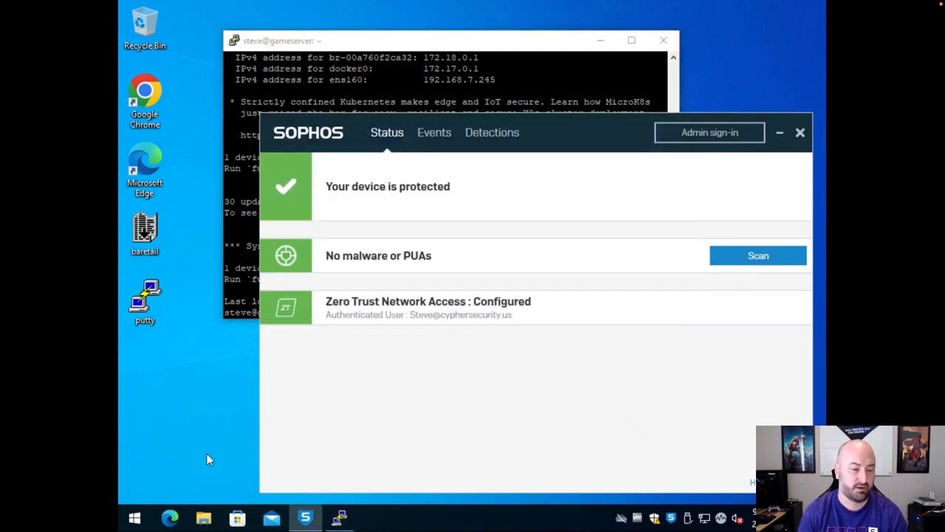
click(170, 518)
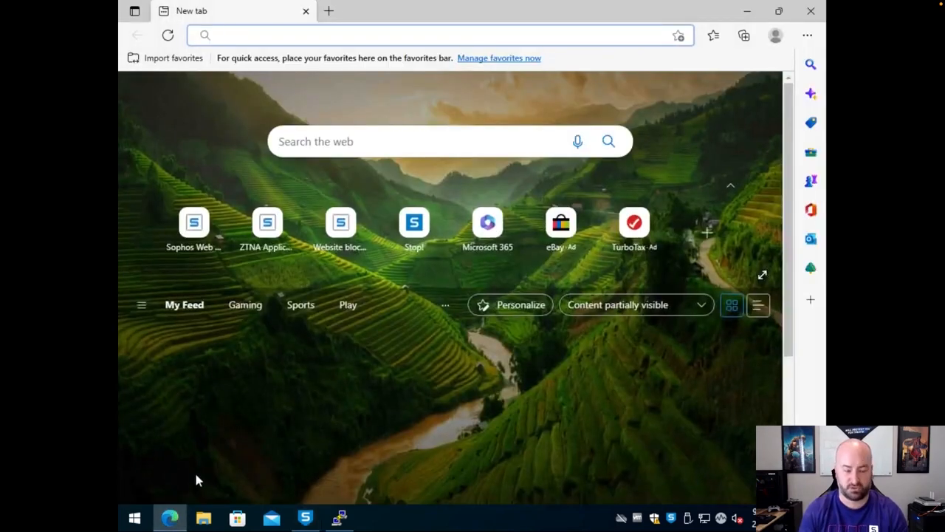
text(sophostest)
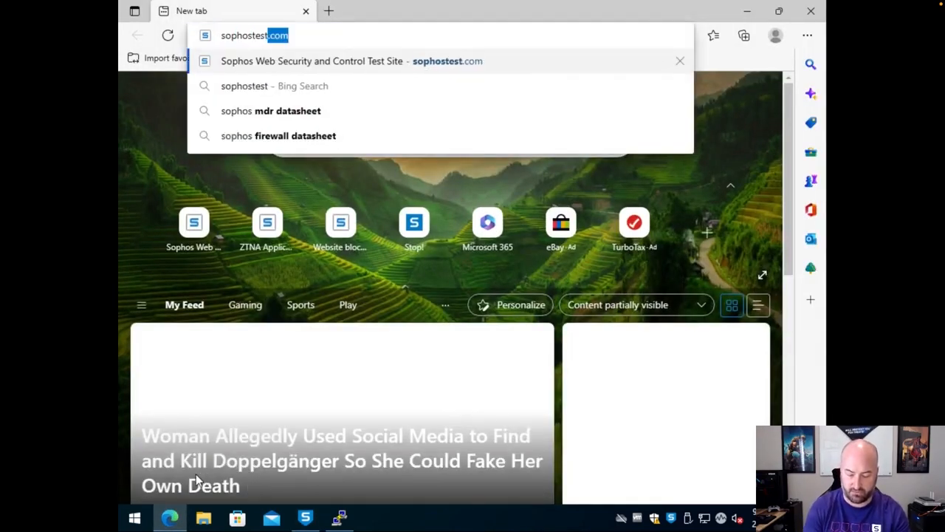
text(.com)
key(Return)
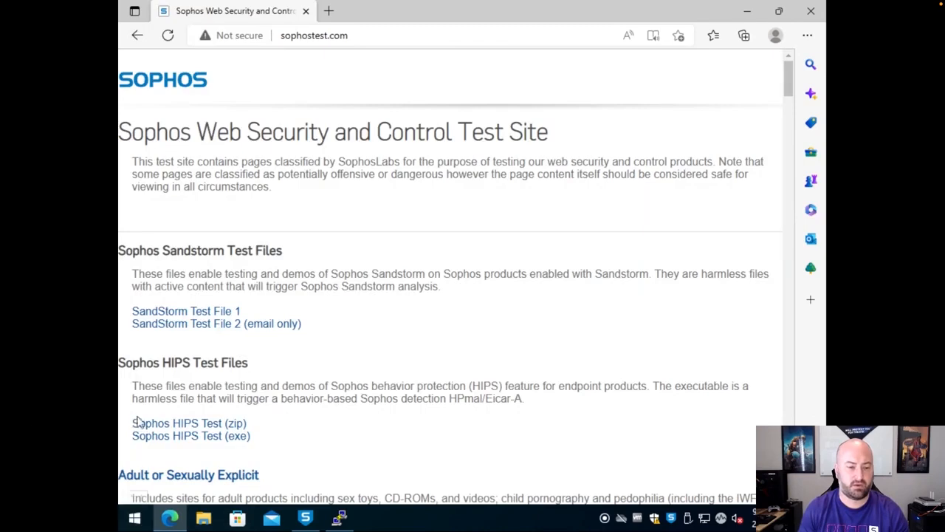
Step: Open the Call Home test link on the site, then minimize the browser
scroll(310, 368, down, 10)
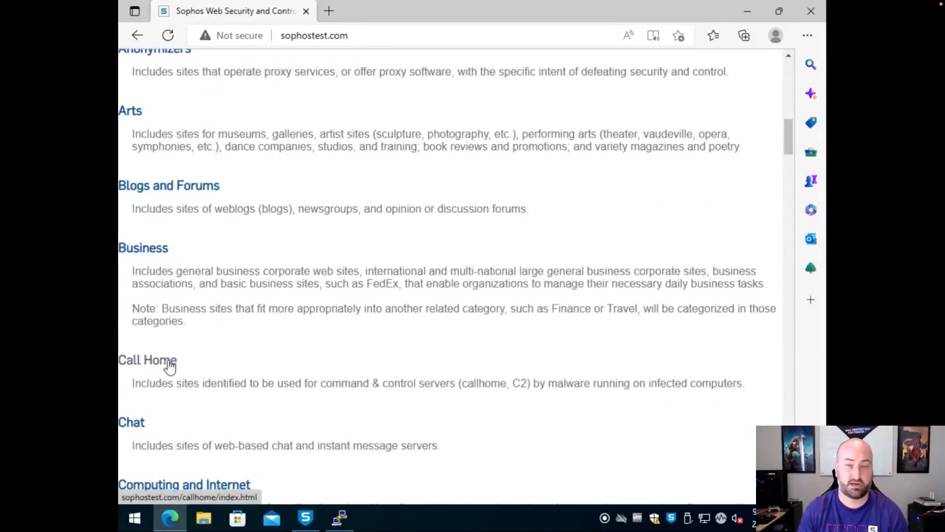
click(169, 366)
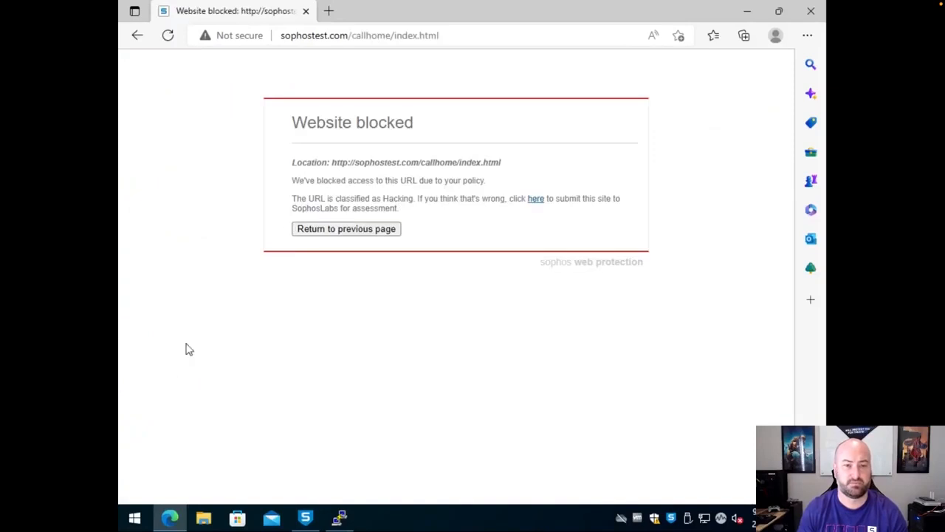
click(747, 11)
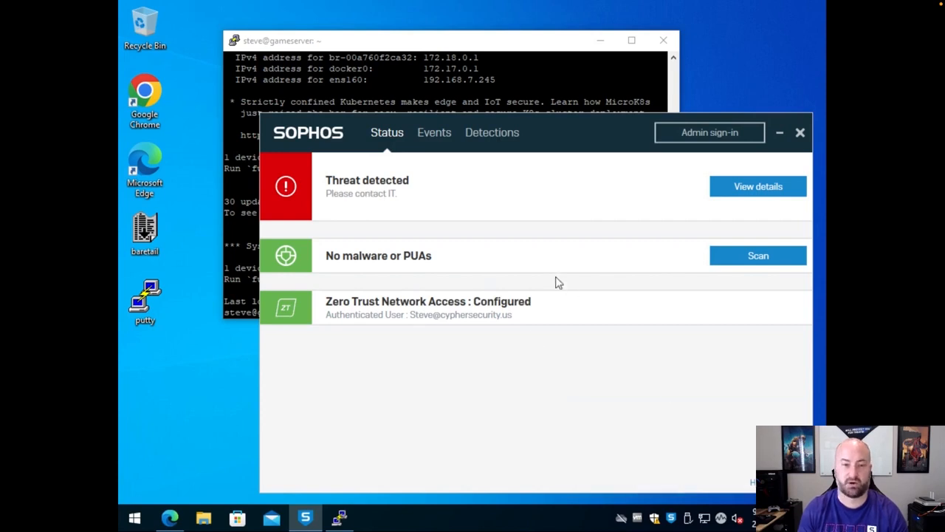
Step: Retry the Game Server SSH session and reopen File Explorer to test resource access
click(407, 46)
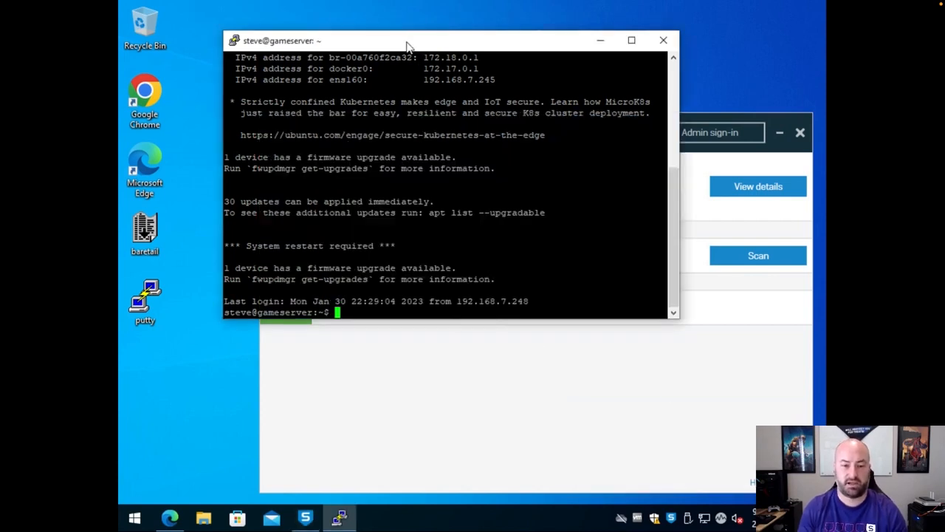
key(Return)
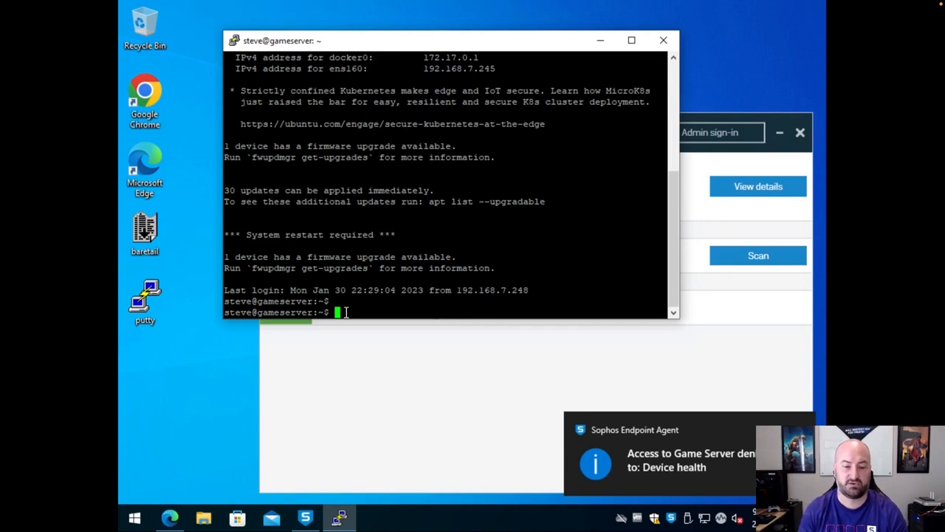
click(204, 519)
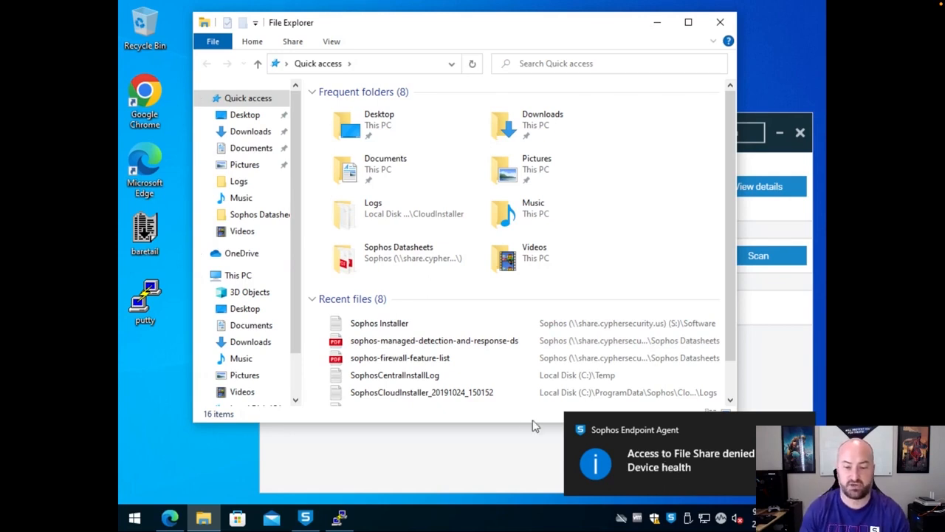
click(496, 463)
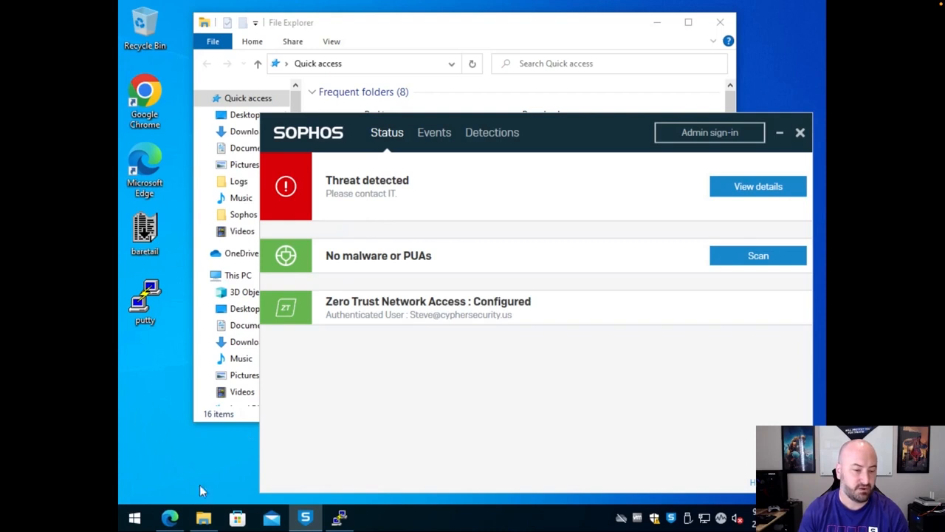
click(170, 517)
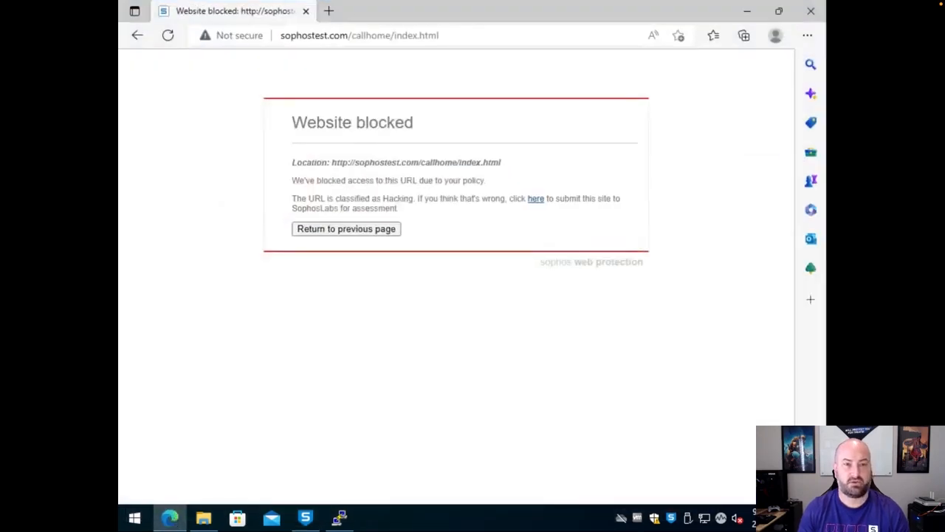
click(329, 11)
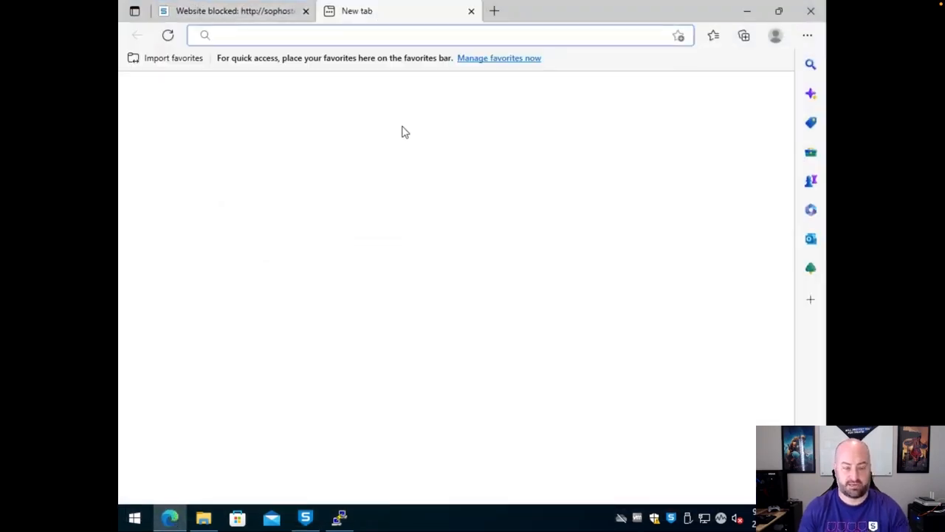
text(ht)
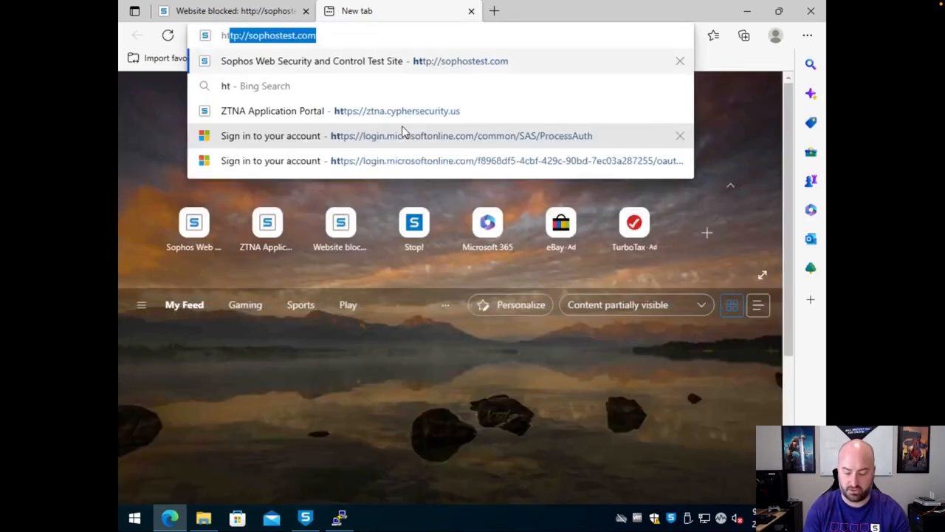
text(tps)
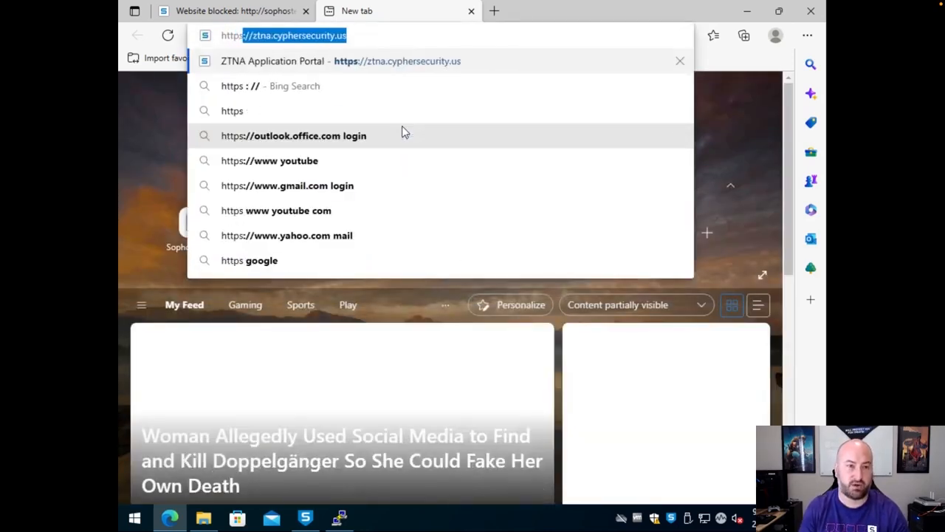
key(Right)
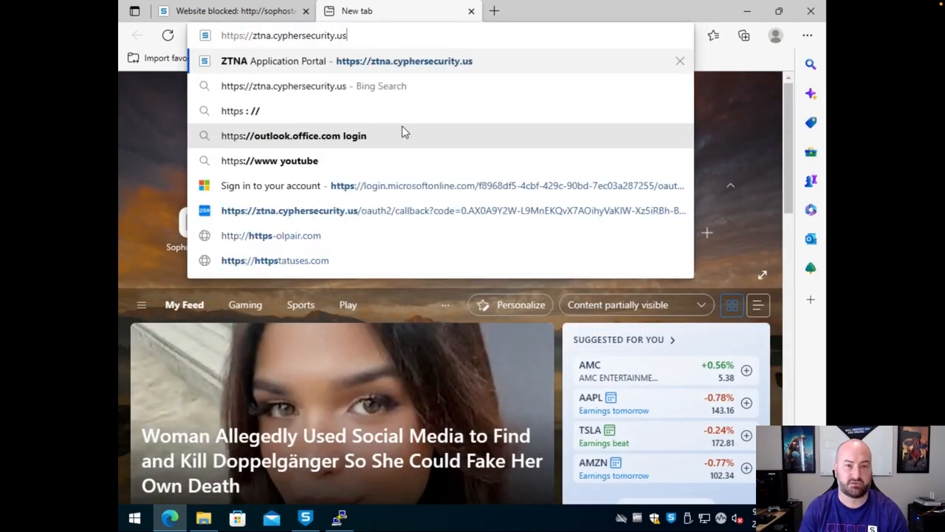
key(Return)
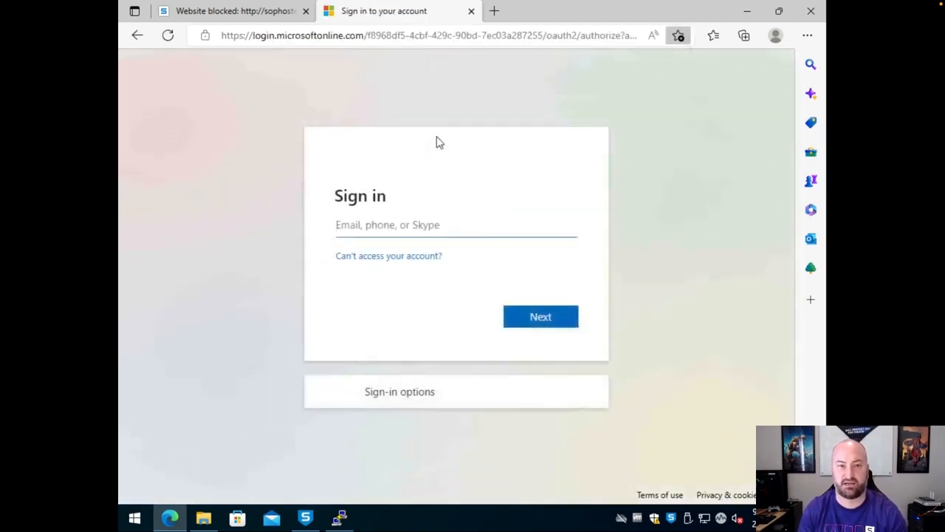
Step: Sign in to the portal with the user's e-mail address and account password, declining to save the password
click(407, 225)
click(521, 316)
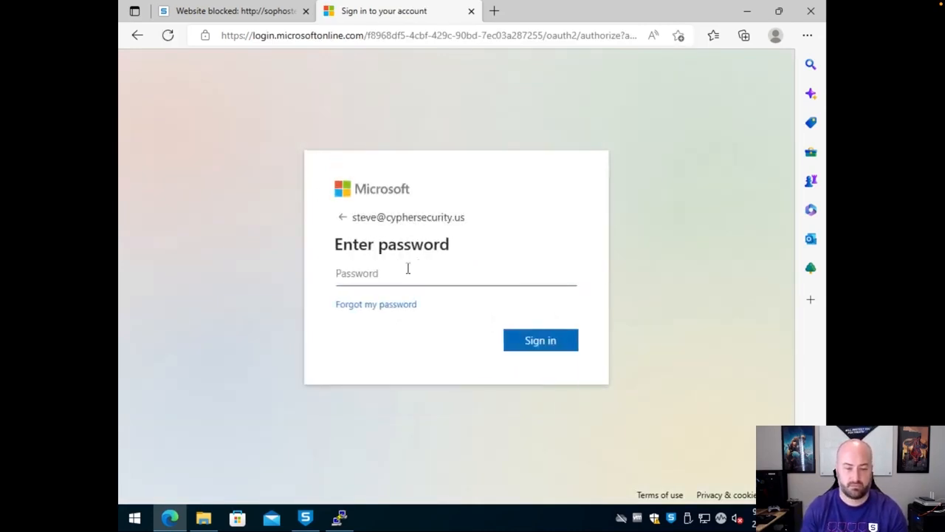
text(••••••)
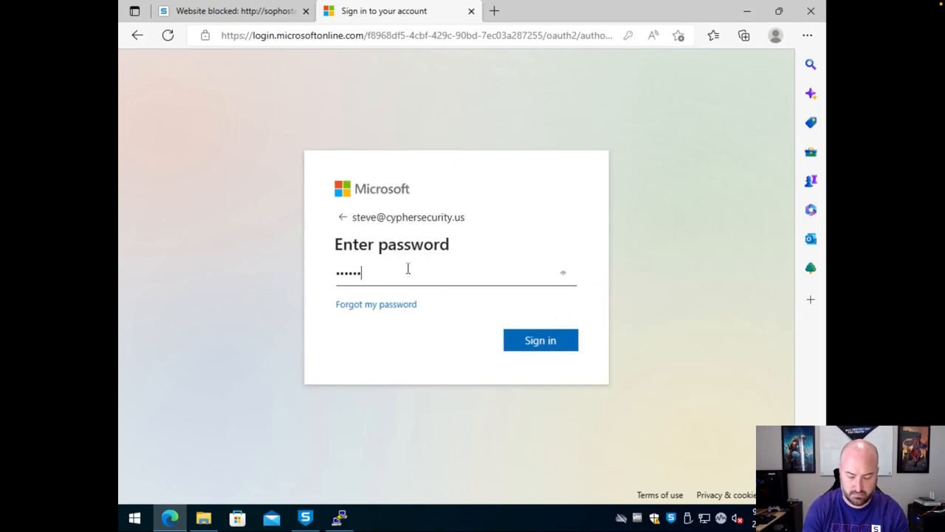
text(••••)
key(Return)
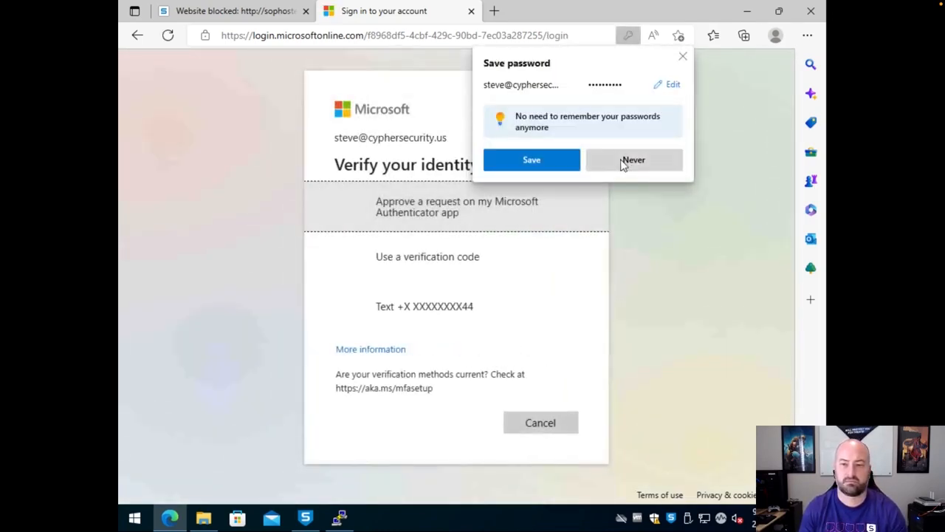
click(622, 164)
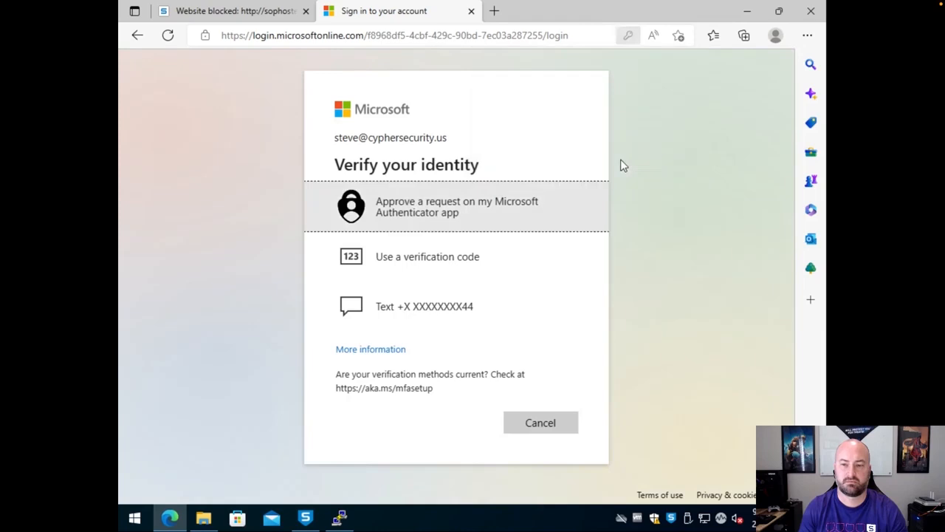
Step: Verify identity with an authenticator verification code and choose to stay signed in
click(456, 262)
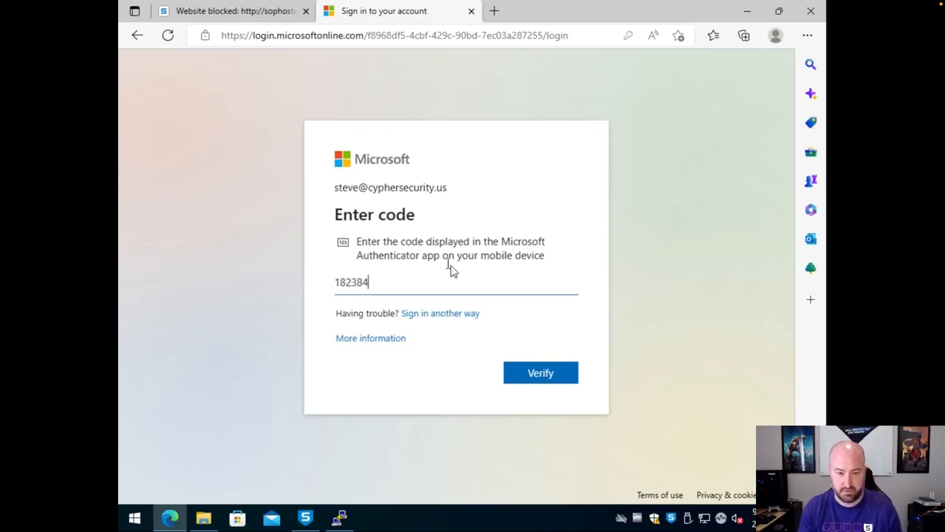
click(535, 374)
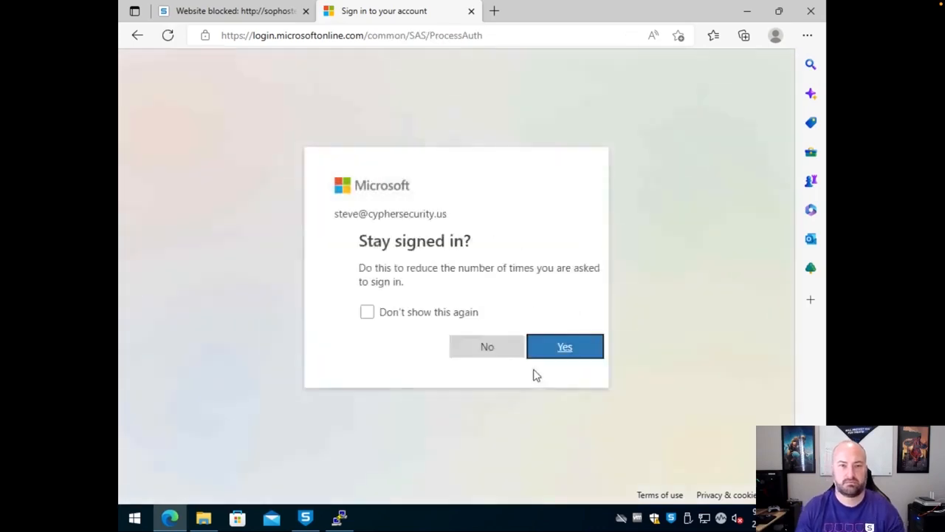
click(537, 353)
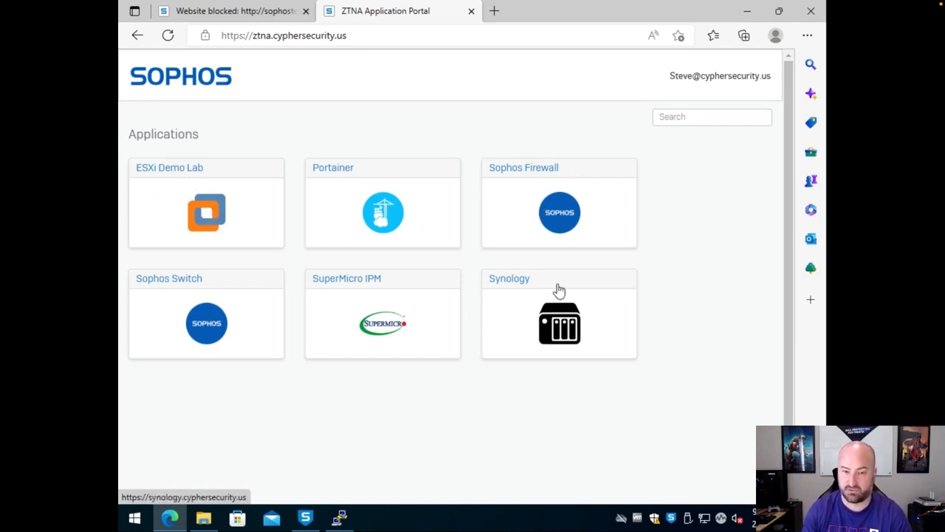
Step: Open the ESXi Demo Lab application and log in as root with its password, declining to save it
click(222, 218)
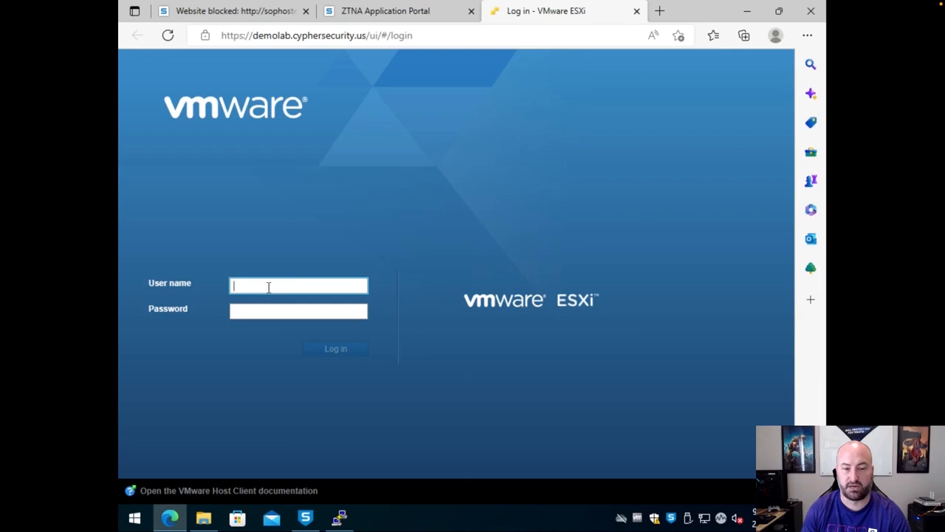
text(root)
key(Tab)
text(******)
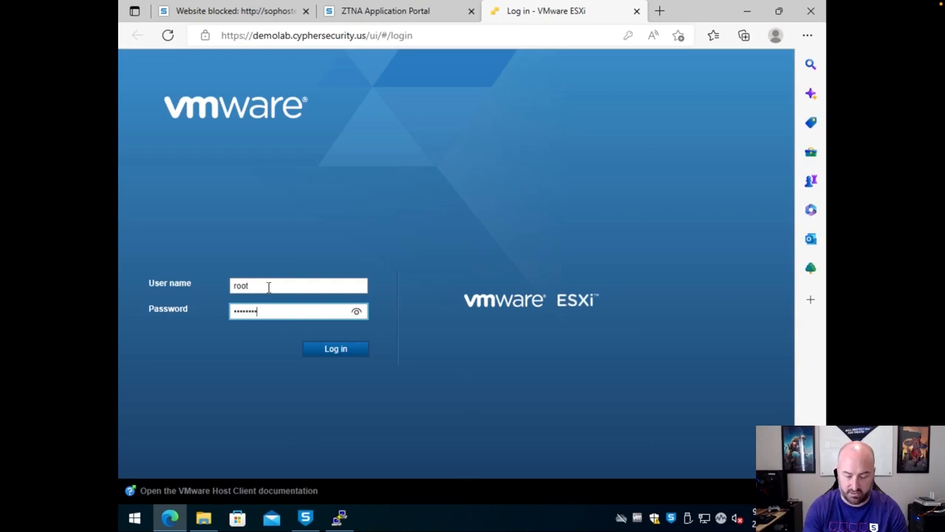
key(Return)
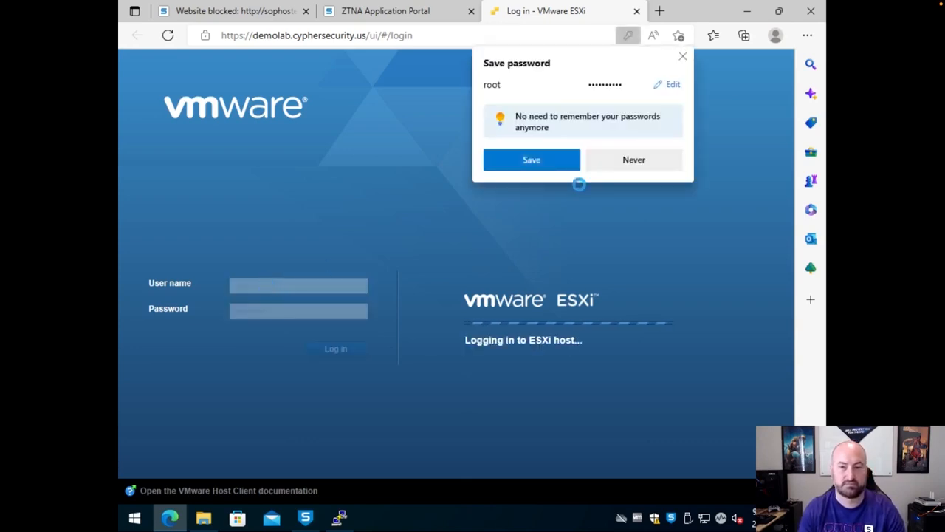
click(613, 162)
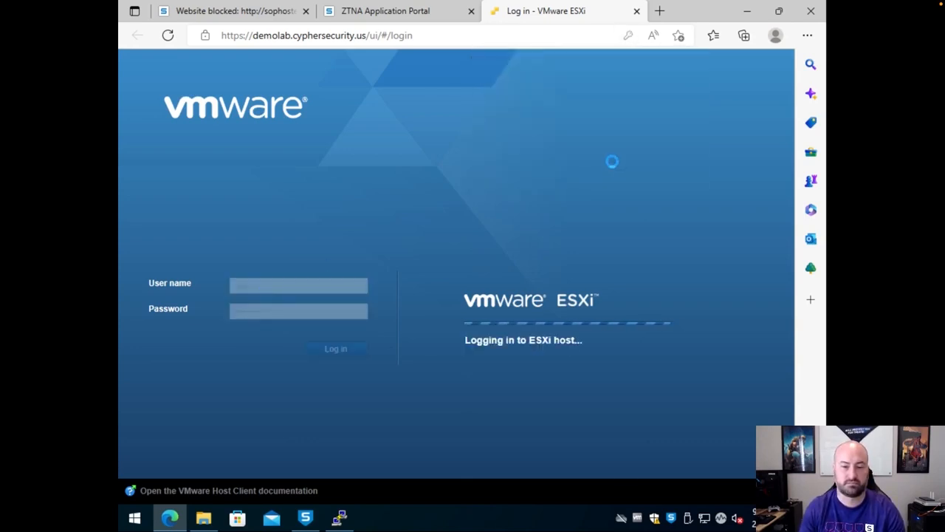